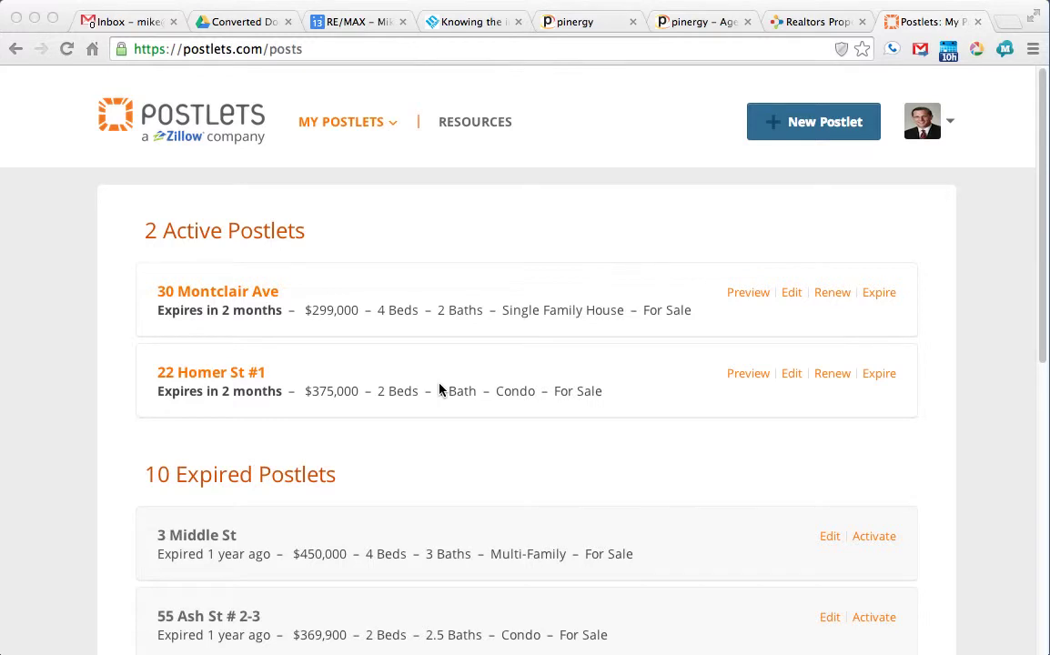
Step: Trim the browser address to the Postlets home page and open the latest activity summary
left_click(255, 49)
double_click(259, 48)
left_click_drag(258, 48, 78, 48)
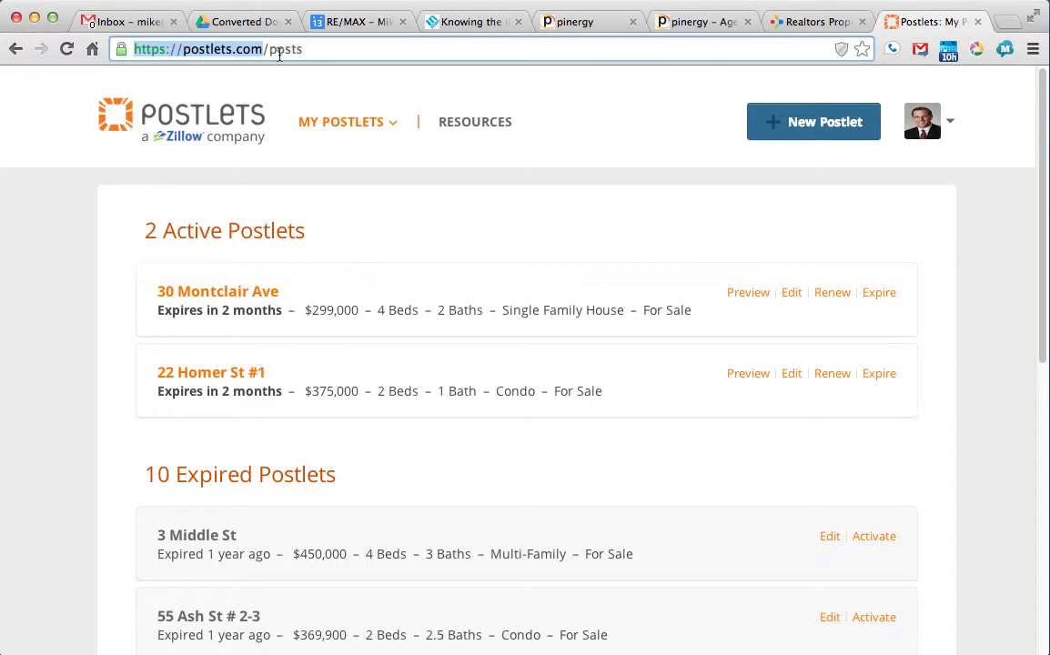
left_click_drag(268, 49, 445, 48)
key("BackSpace")
key("Return")
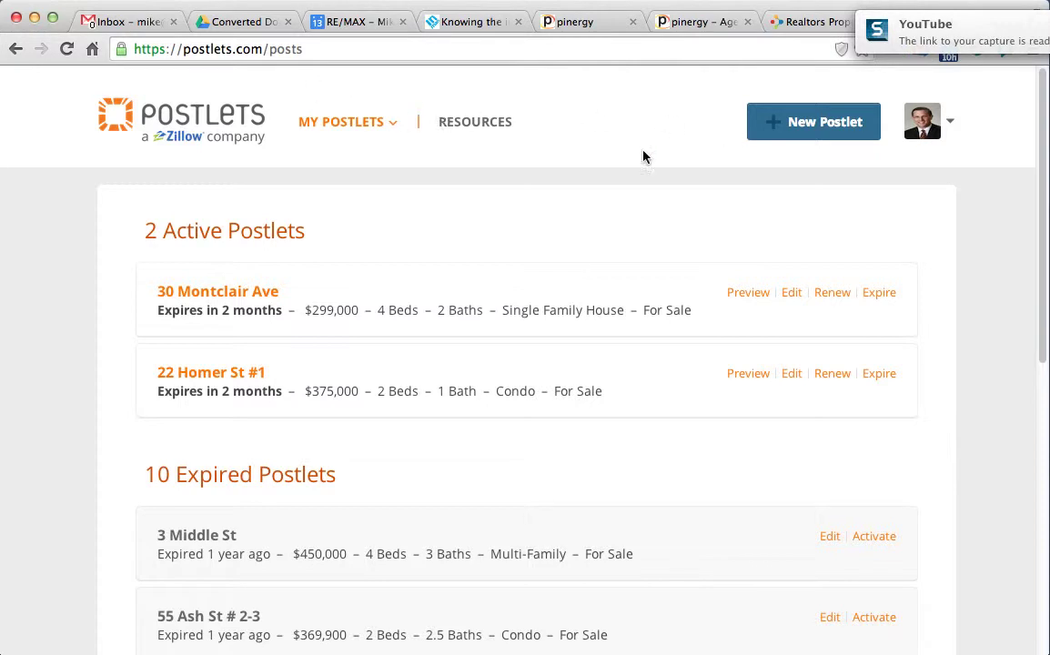
left_click(389, 130)
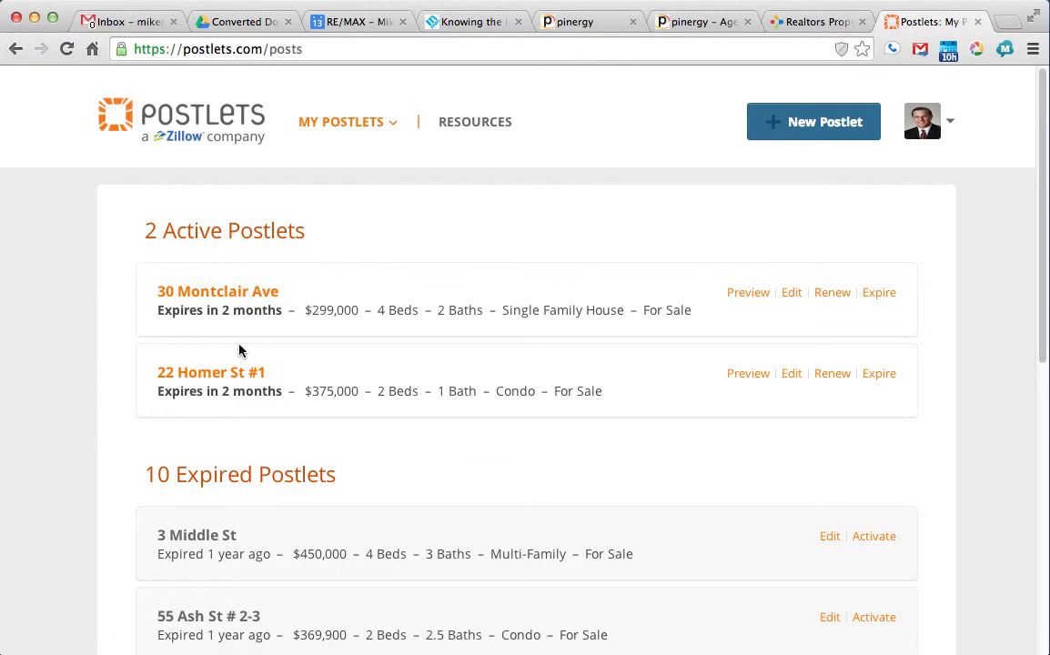
left_click(855, 130)
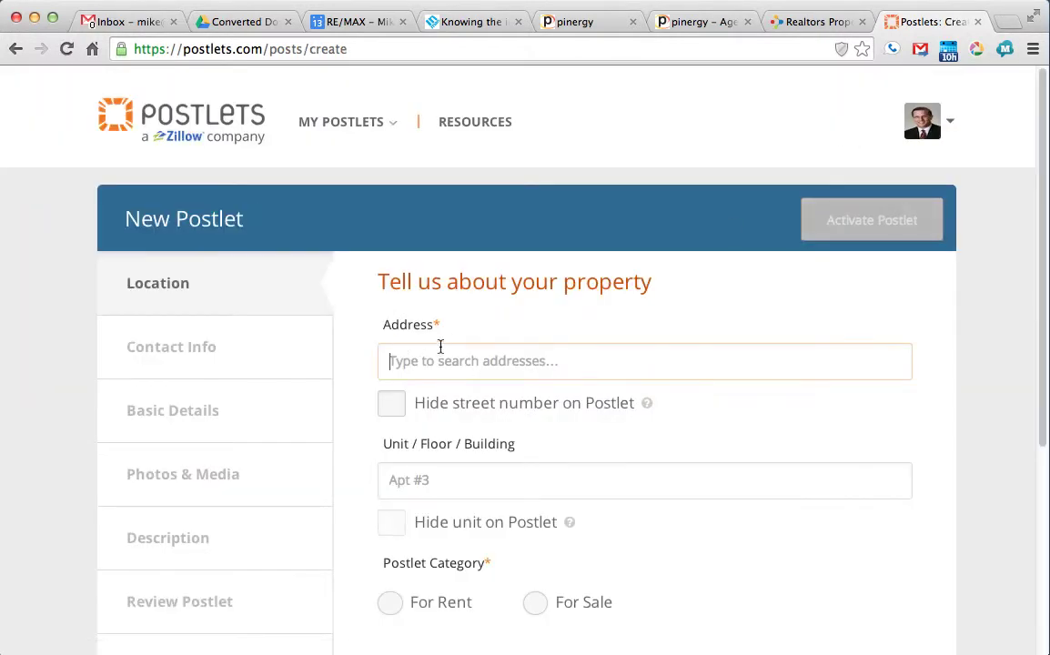
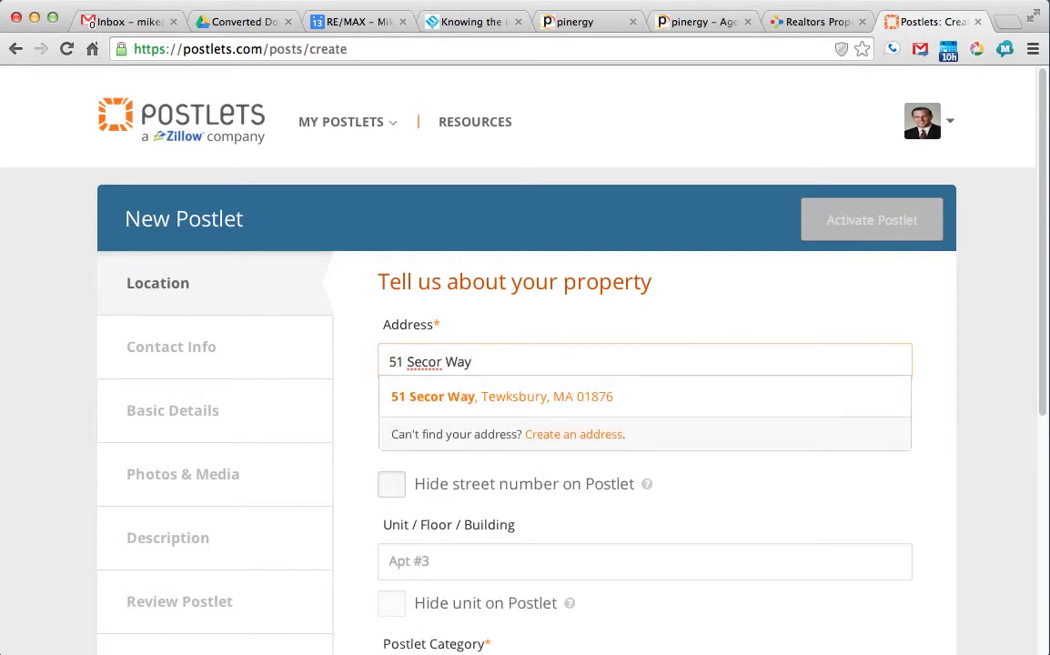
left_click(461, 406)
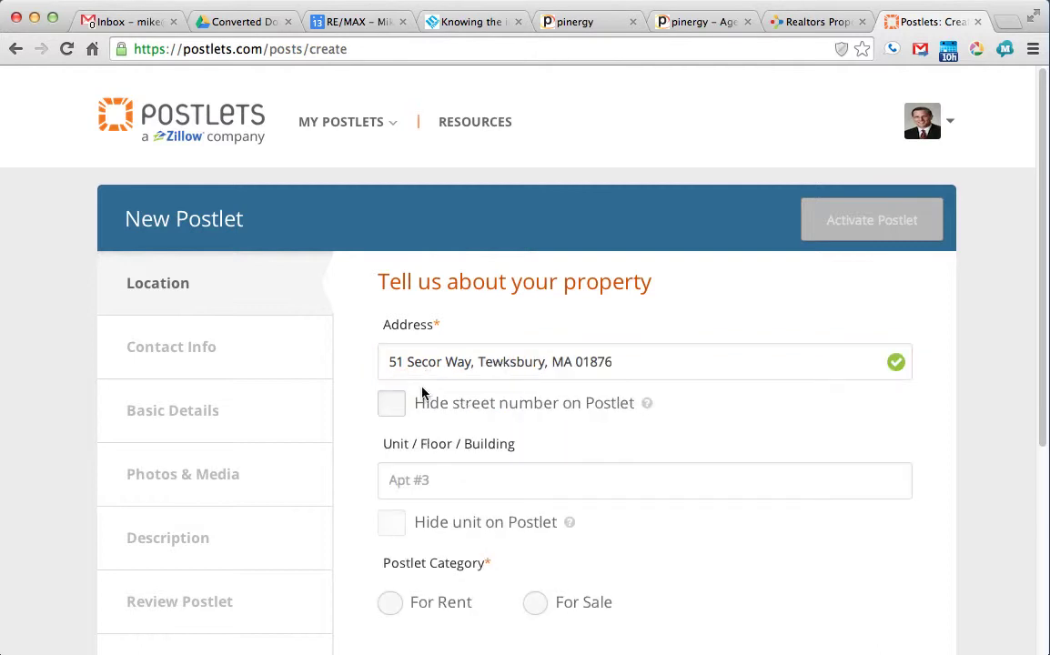
scroll(425, 391, "down", 3)
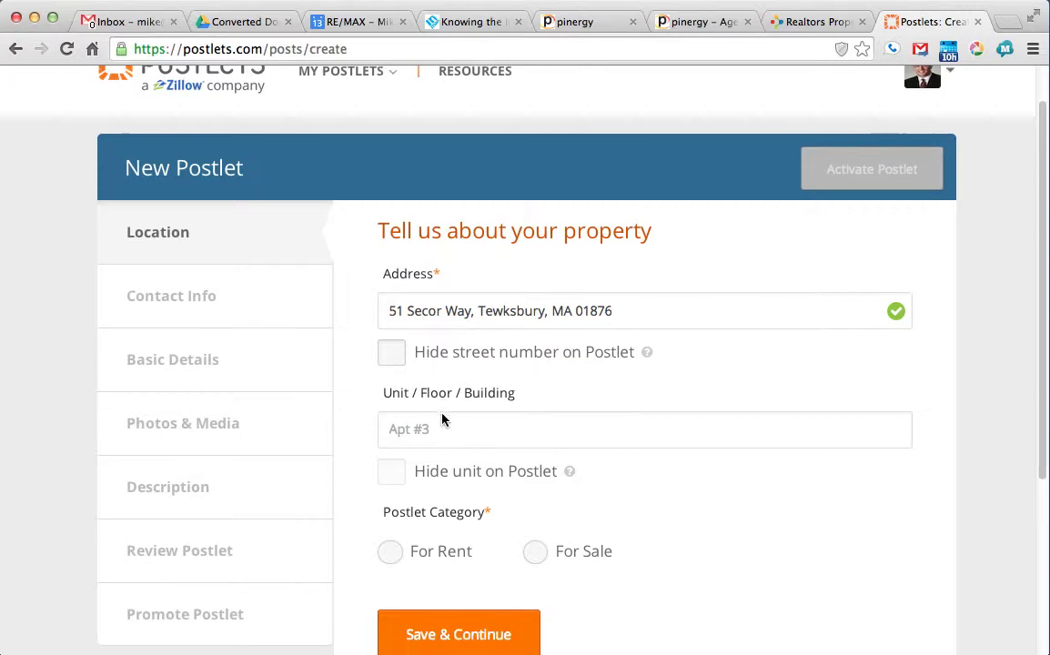
scroll(386, 374, "down", 3)
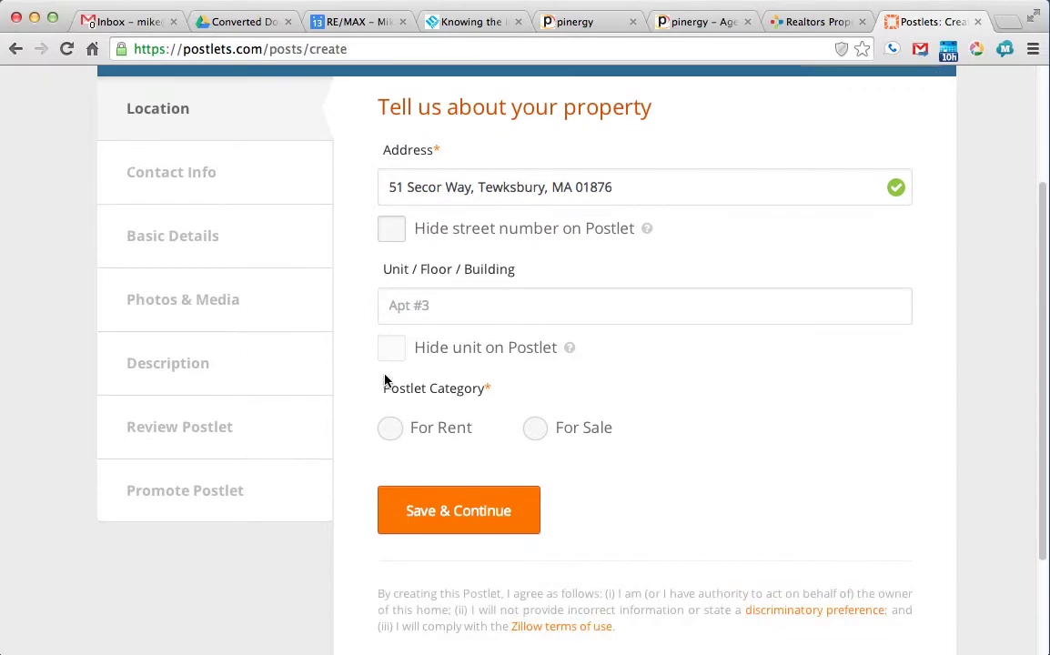
scroll(385, 380, "down", 1)
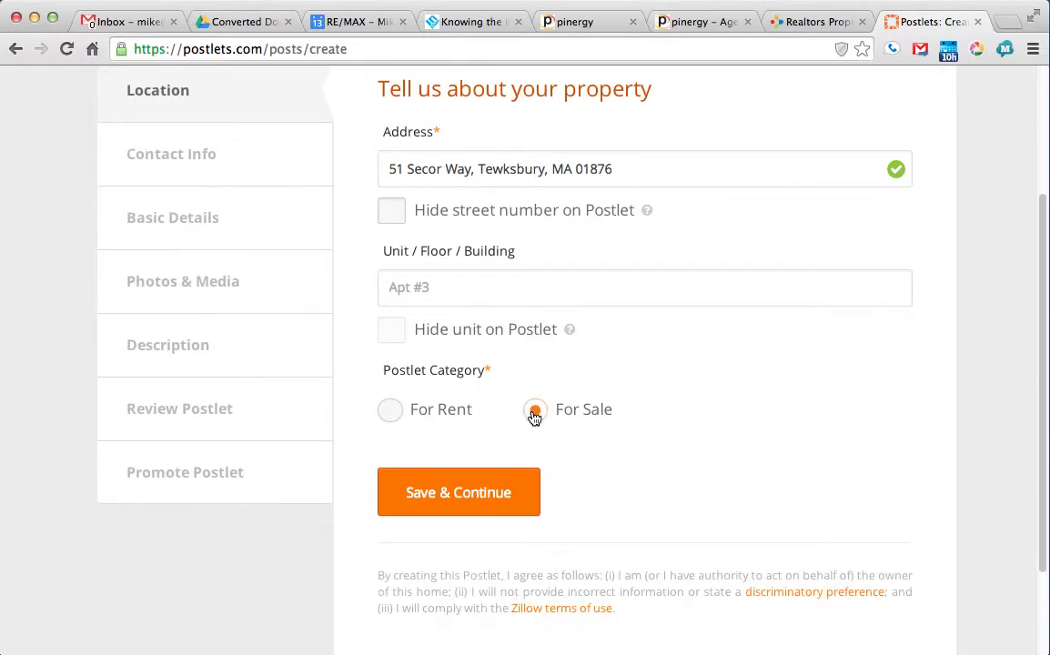
Step: Save the location, then enter the 377,000 asking price found on the MLS listing
left_click(472, 503)
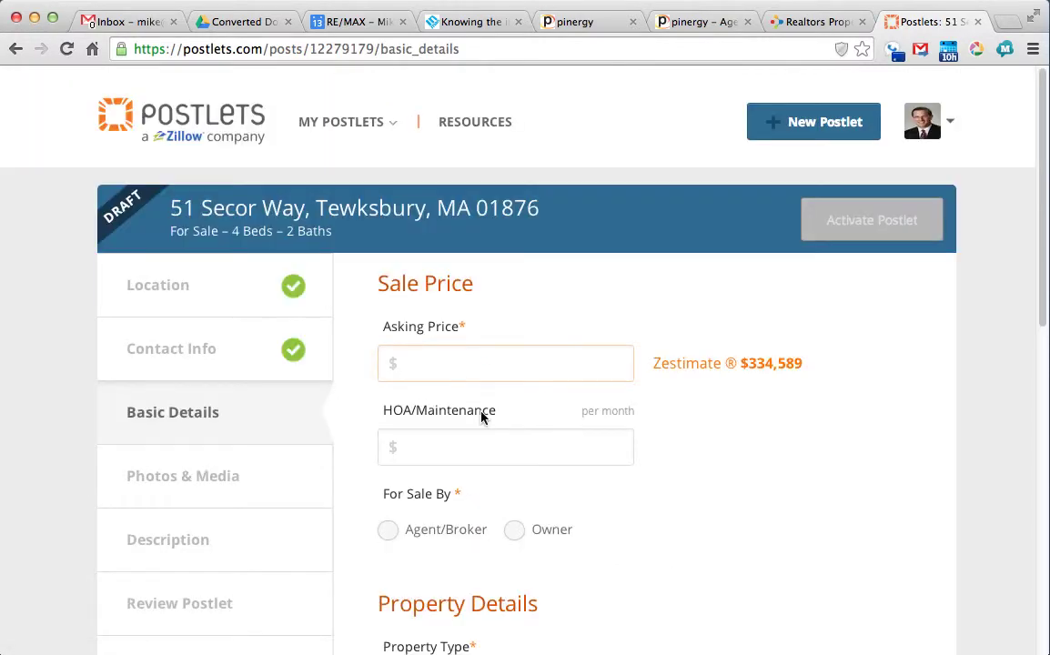
left_click(682, 22)
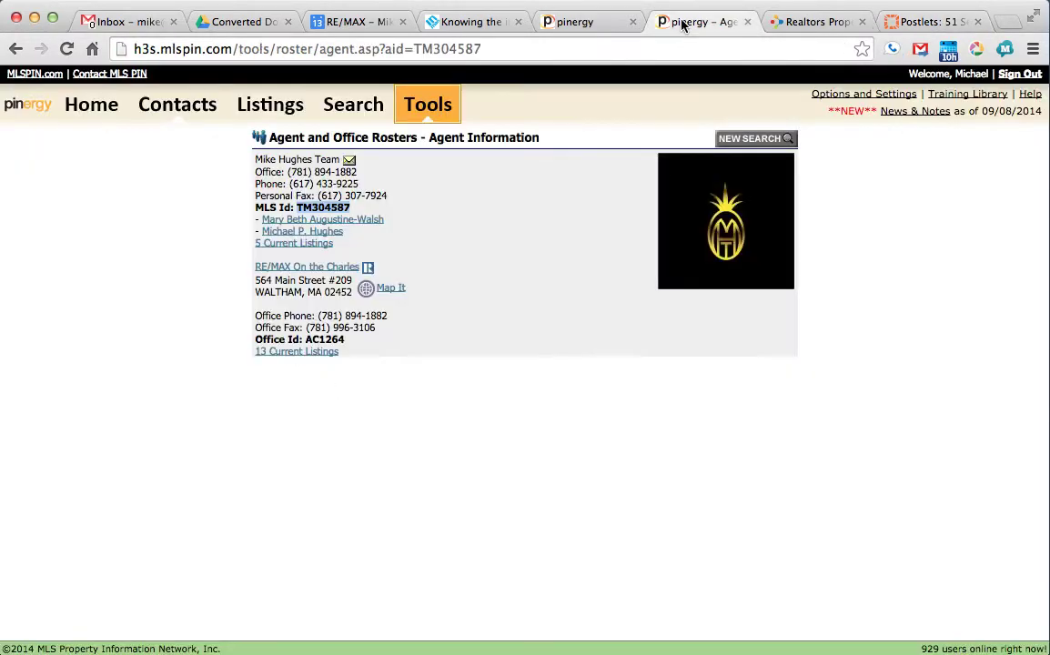
left_click(15, 48)
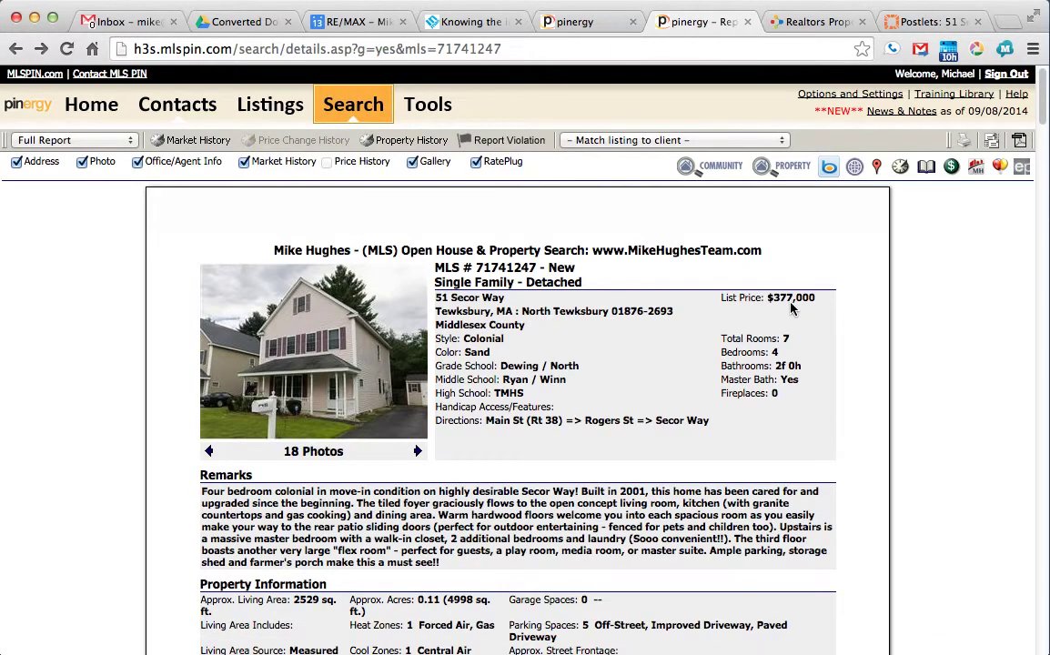
left_click(937, 21)
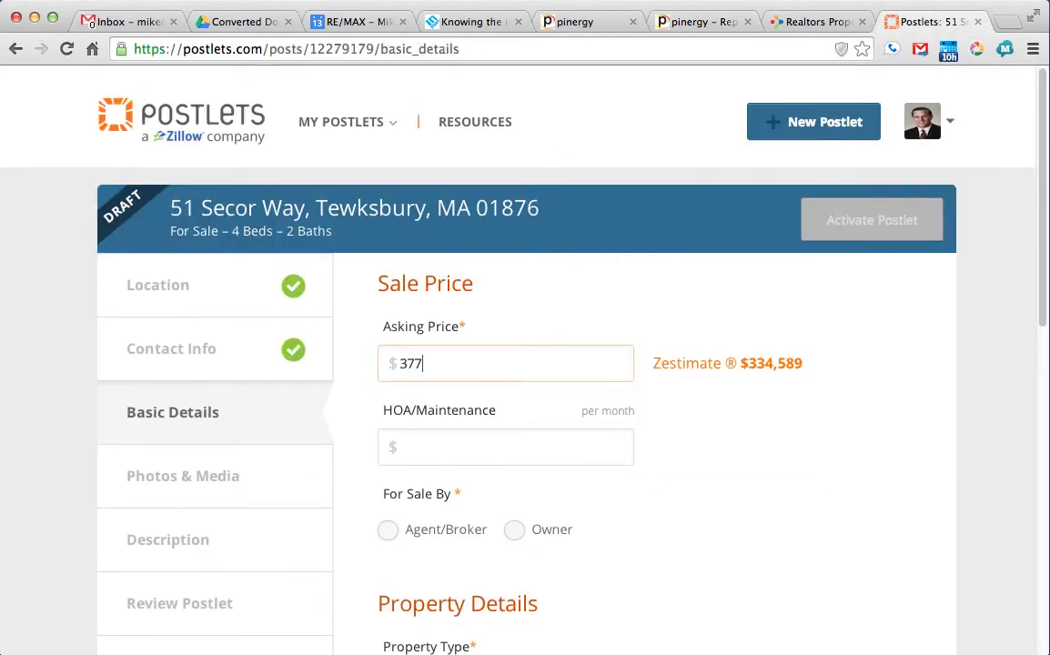
type("377,000")
left_click(408, 401)
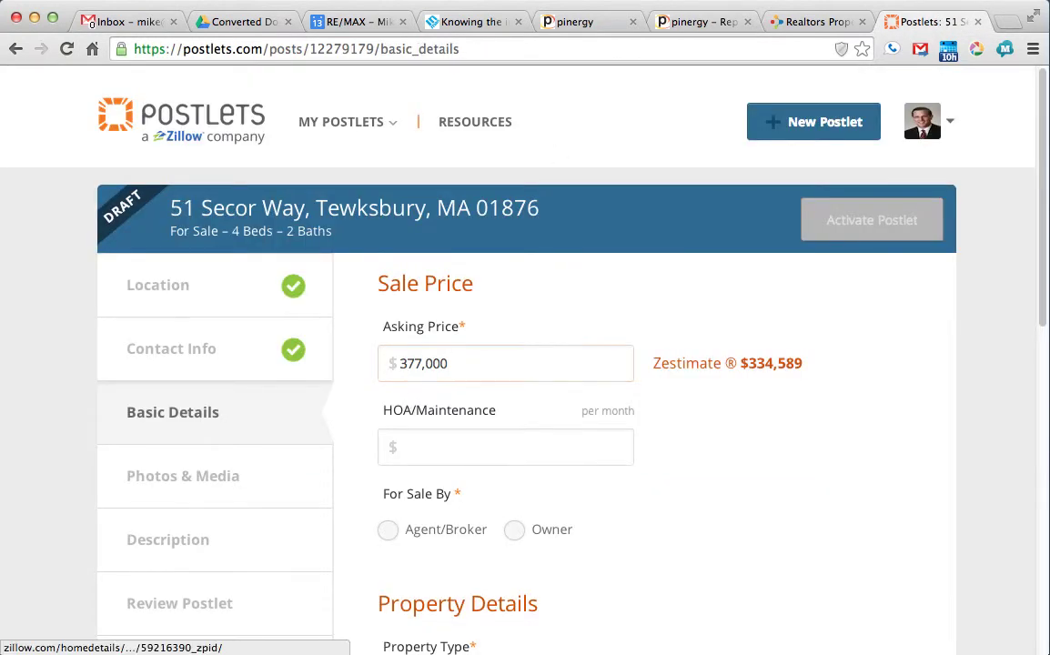
Step: Mark the seller as Agent/Broker and set property type to Single Family House
left_click(445, 451)
scroll(440, 454, "down", 1)
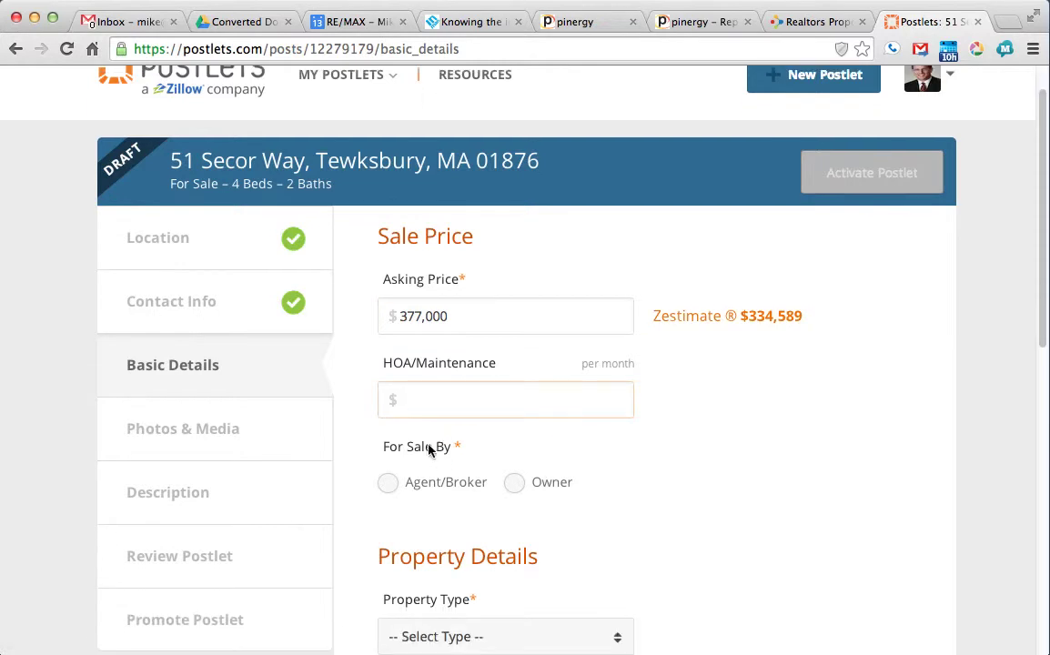
scroll(457, 384, "down", 2)
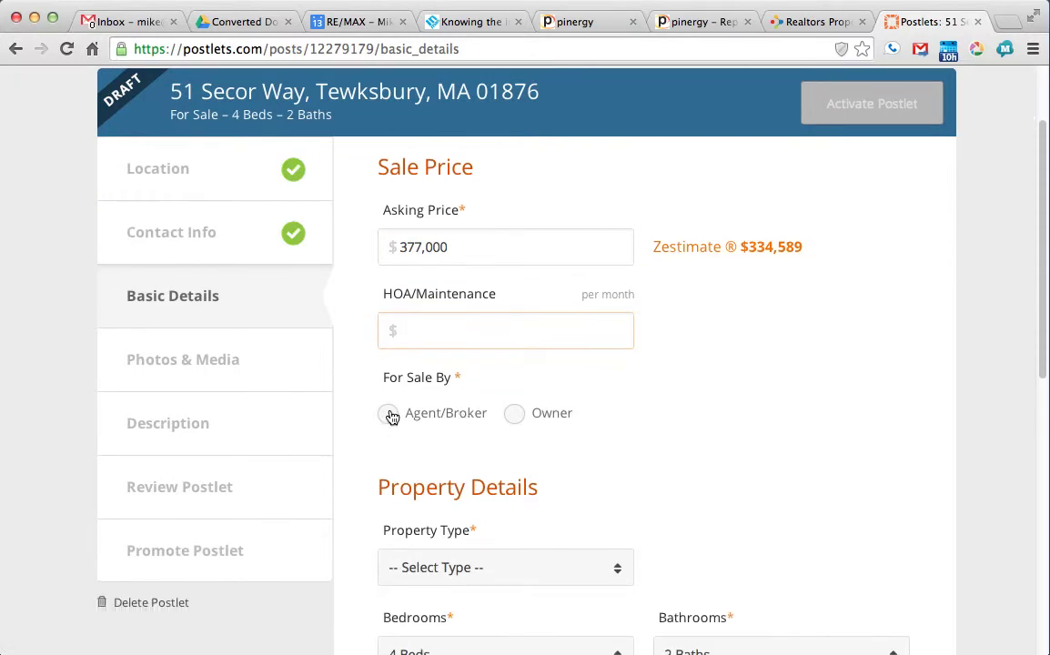
left_click(389, 416)
scroll(428, 449, "down", 1)
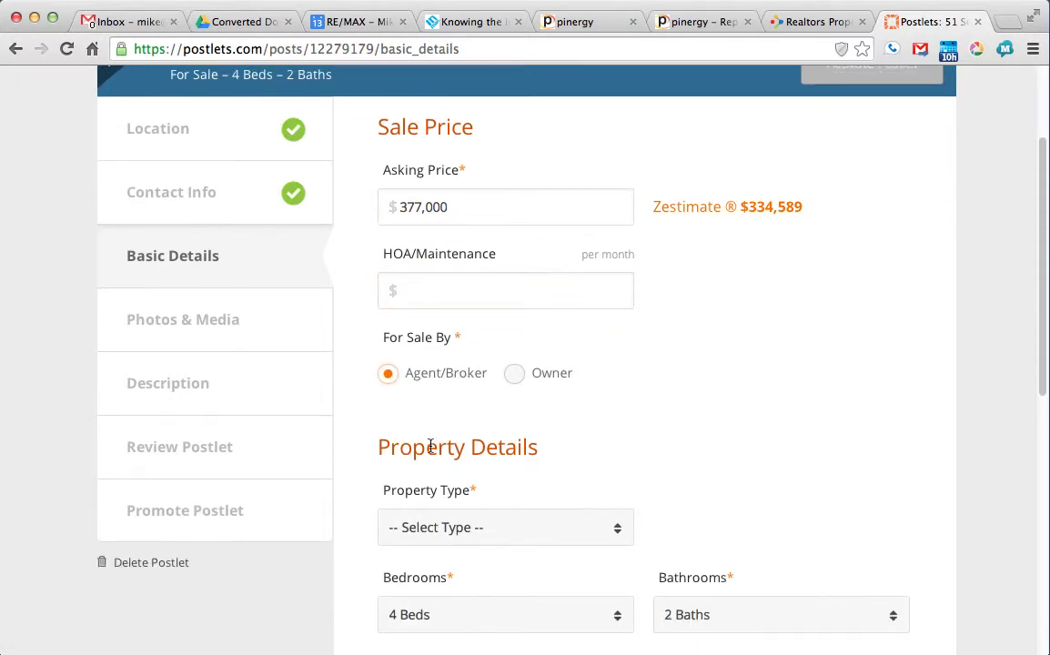
scroll(431, 446, "down", 2)
left_click(432, 449)
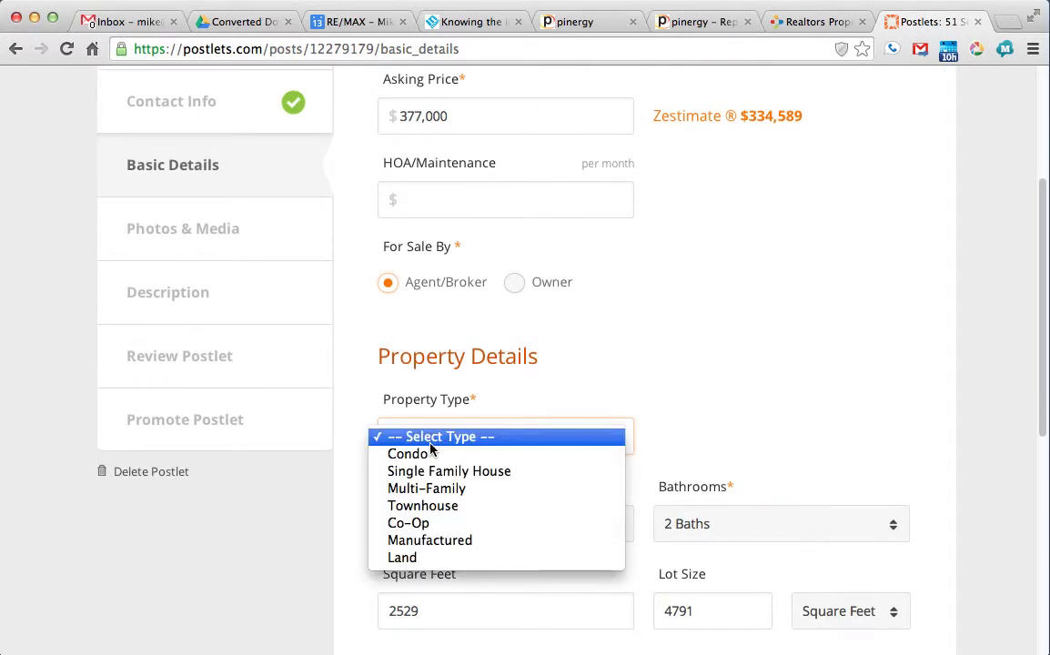
left_click(434, 472)
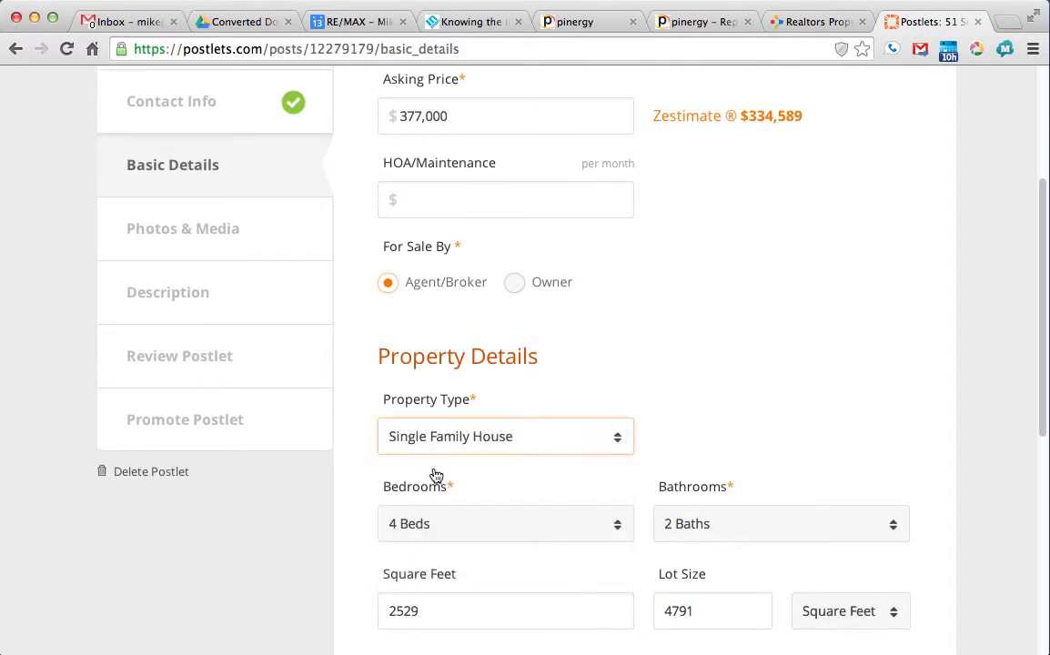
scroll(700, 391, "down", 5)
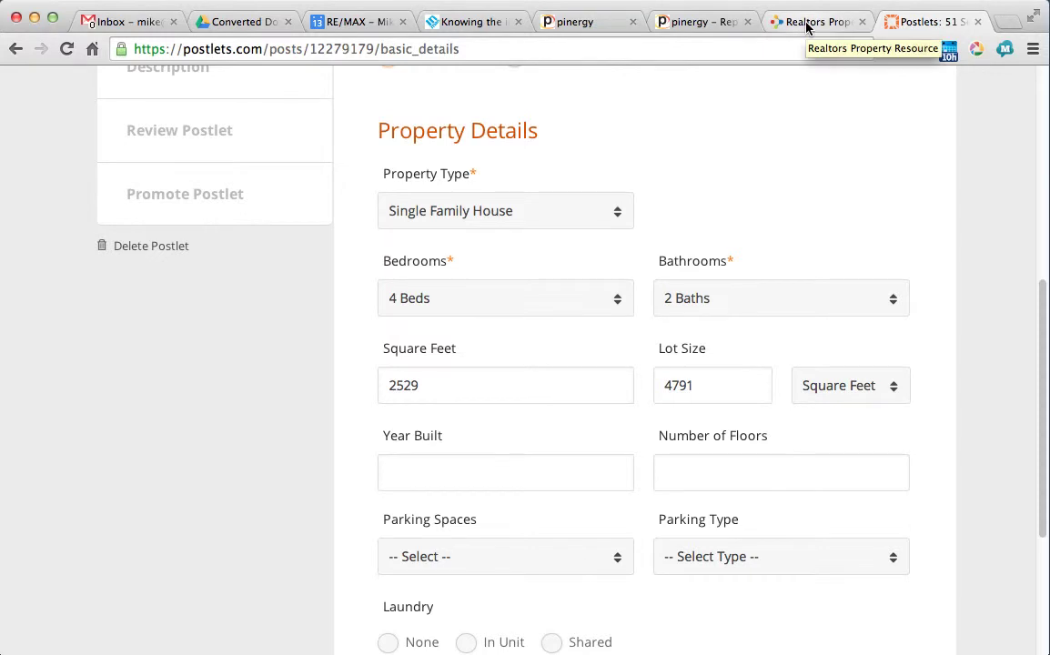
Step: Fill in property details from the MLS listing: built 2001, 3 floors
left_click(731, 23)
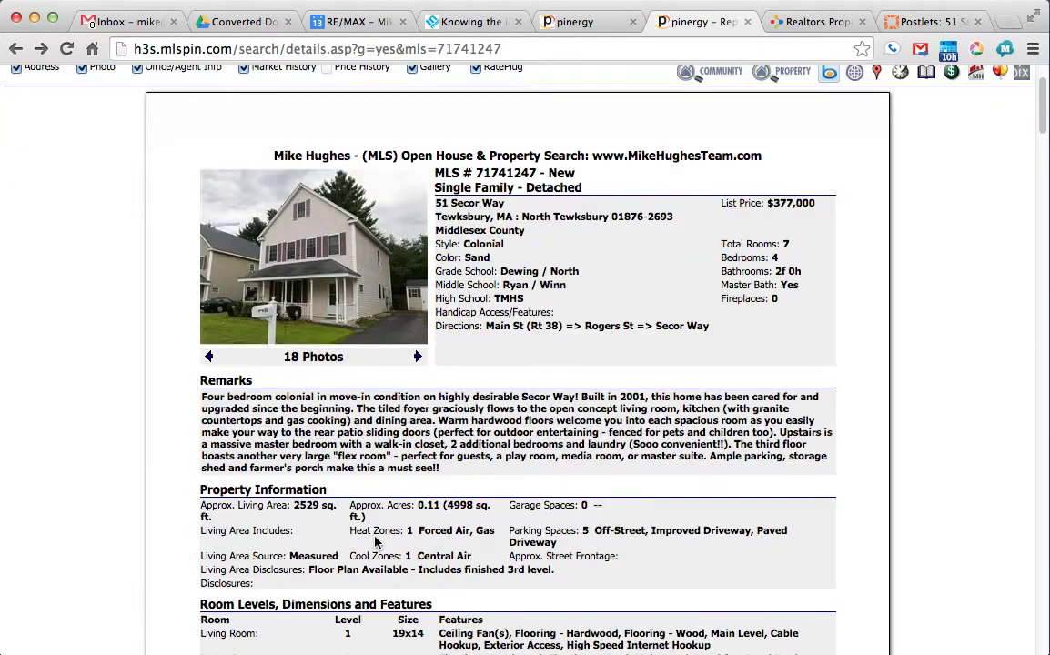
left_click(937, 23)
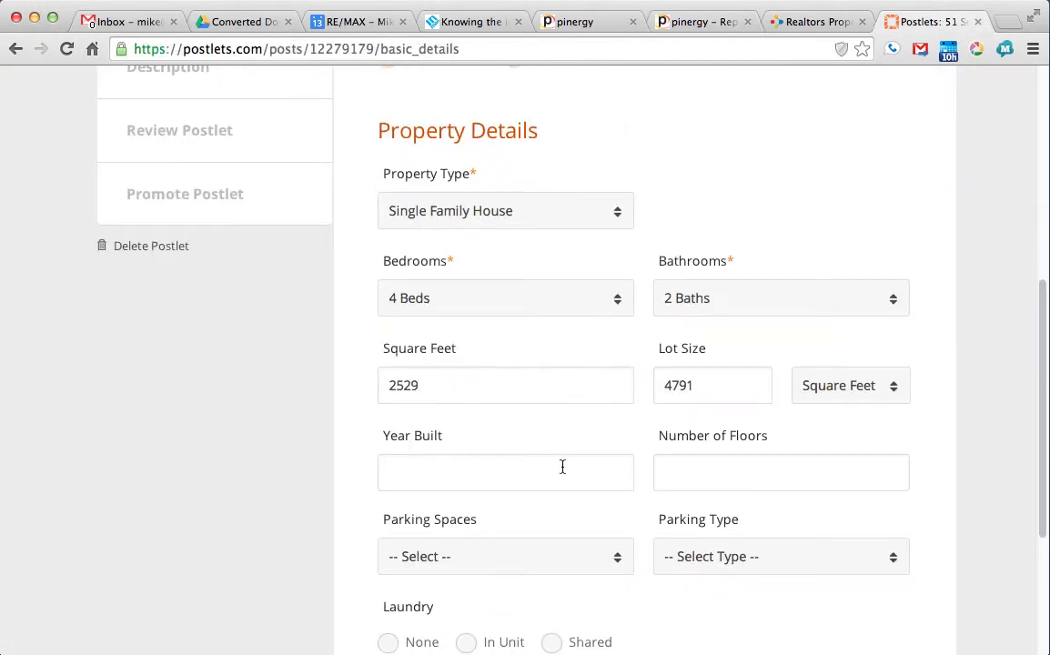
left_click(719, 23)
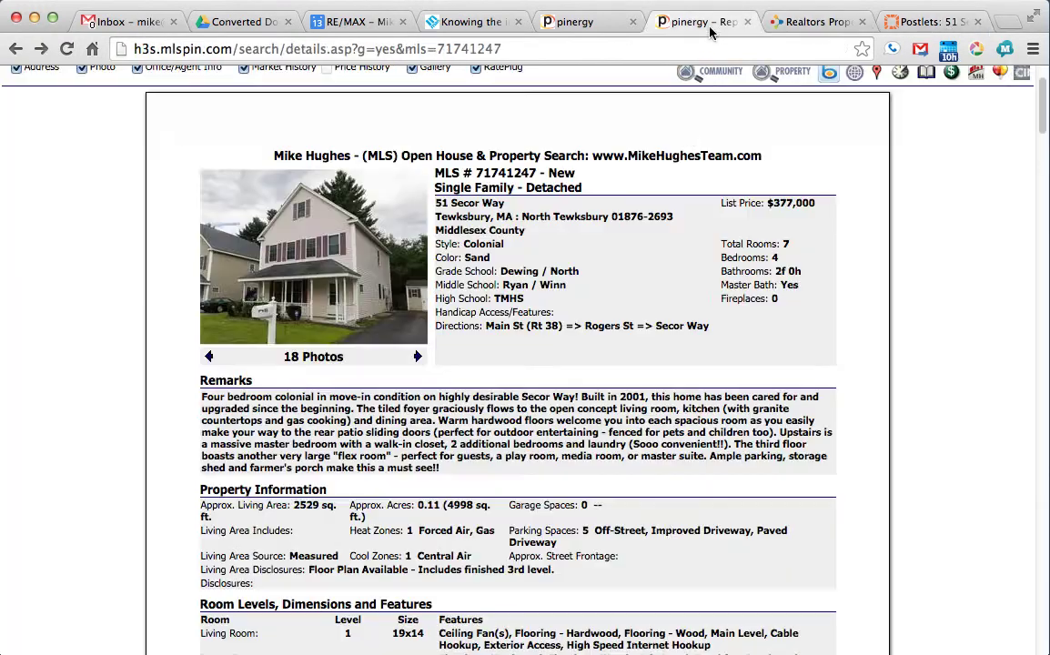
scroll(666, 525, "down", 4)
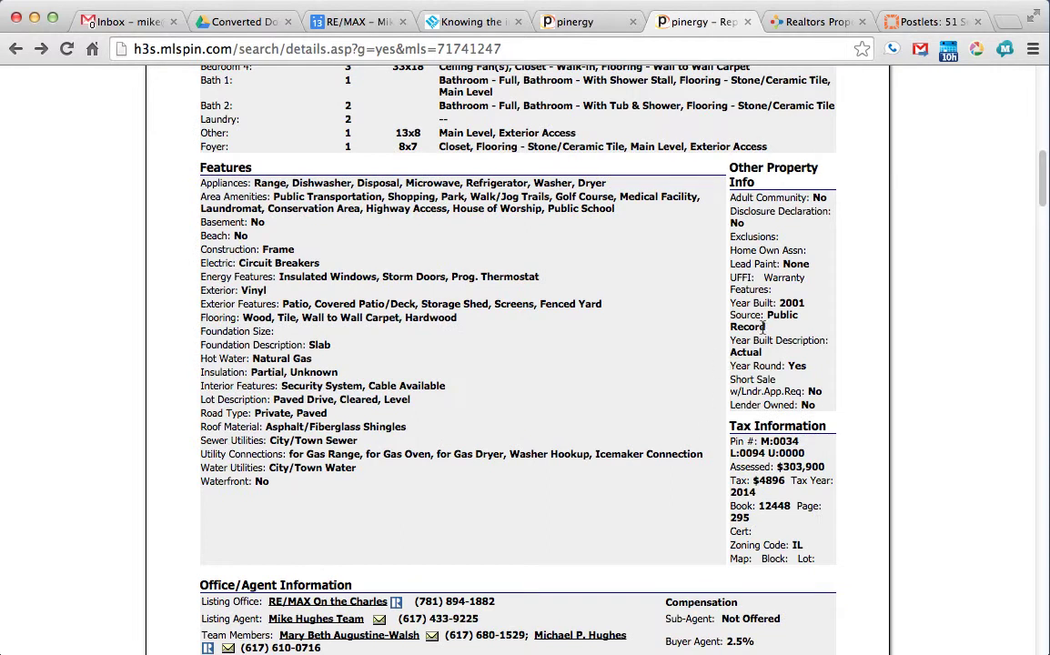
key("super+9")
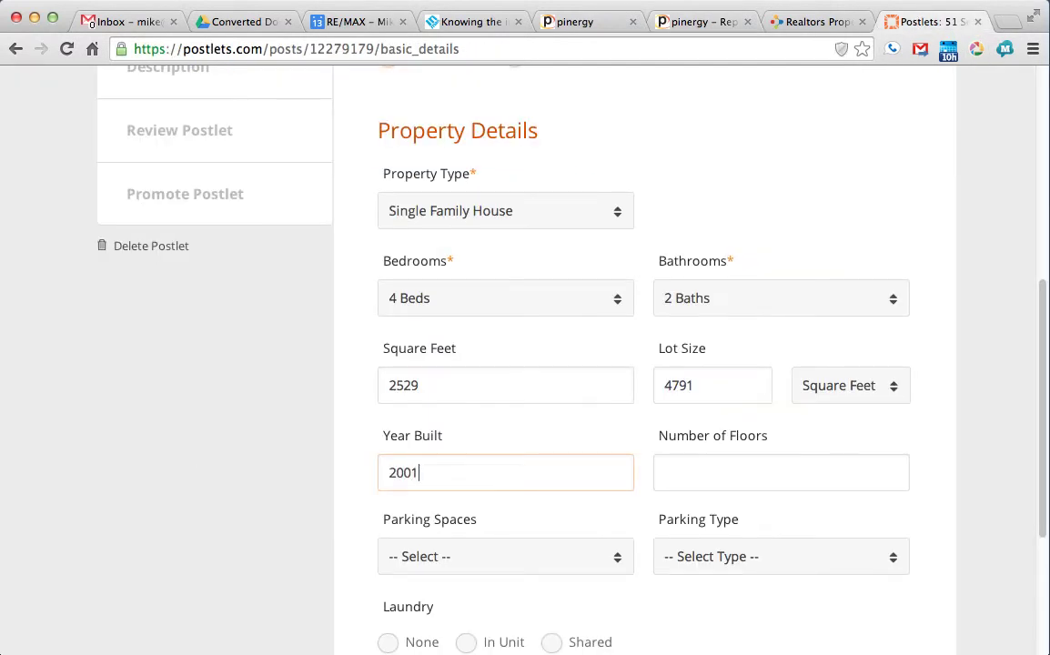
left_click(664, 472)
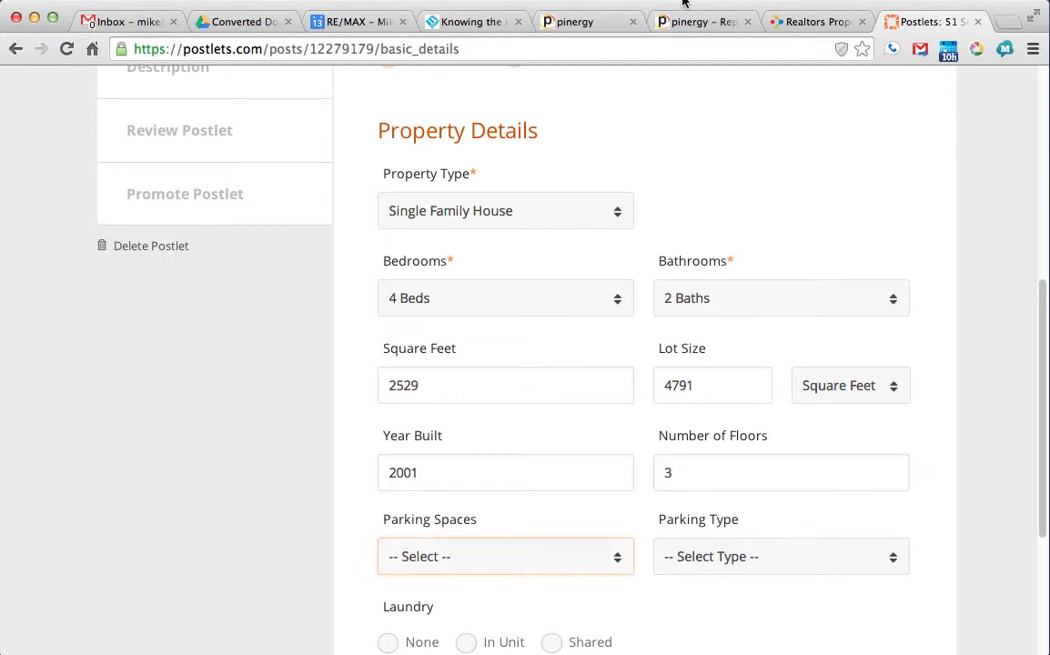
Step: Set parking to 4+ spaces with Off street parking type
left_click(693, 22)
scroll(558, 355, "up", 10)
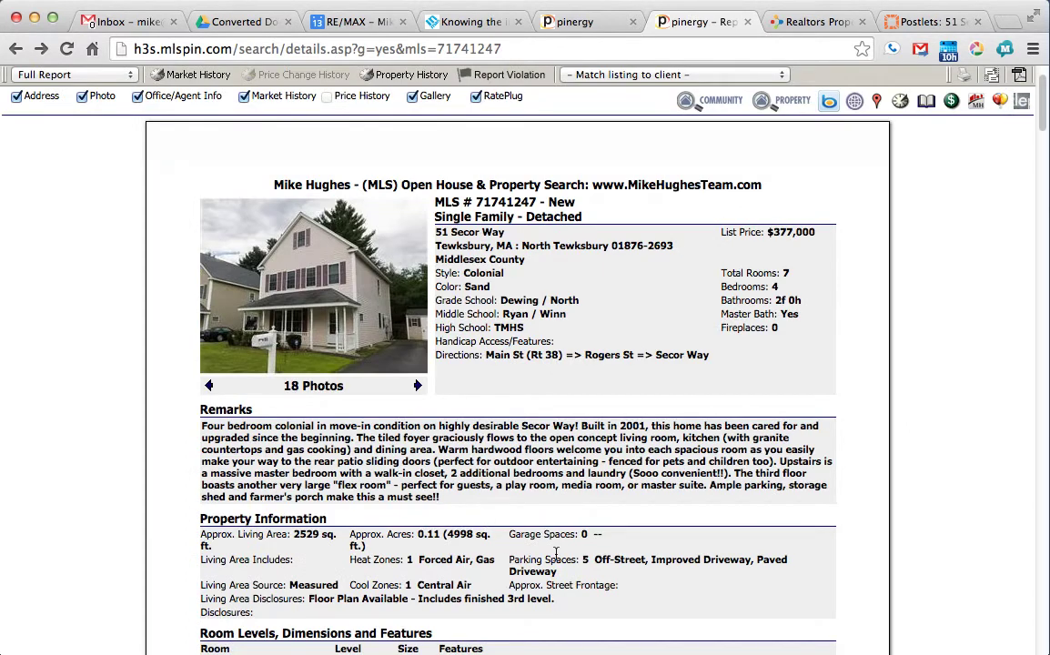
left_click(919, 22)
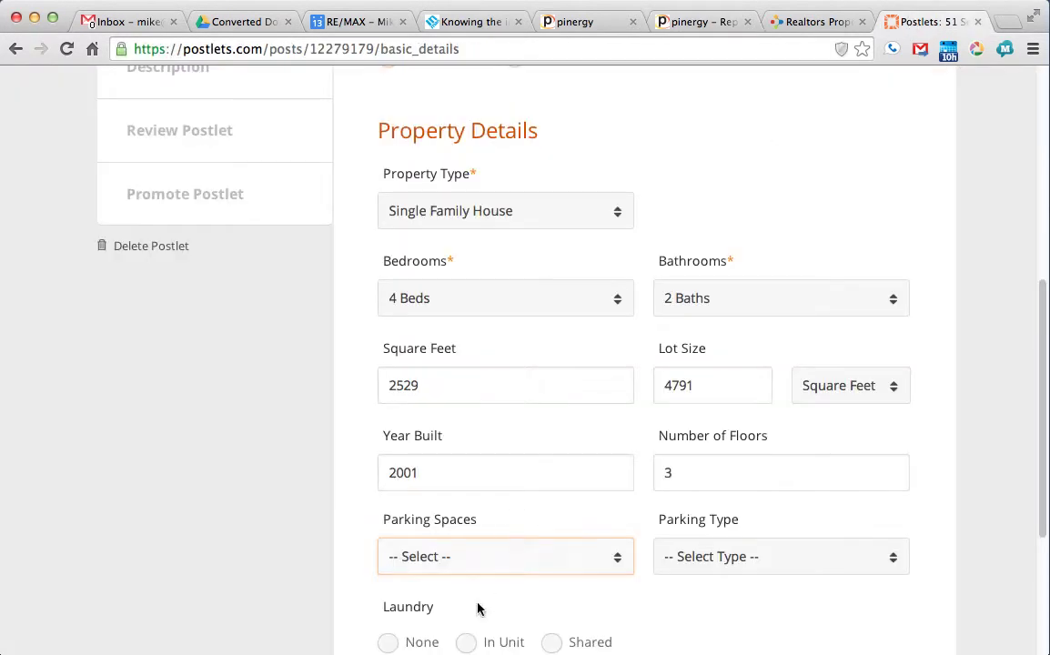
left_click(454, 562)
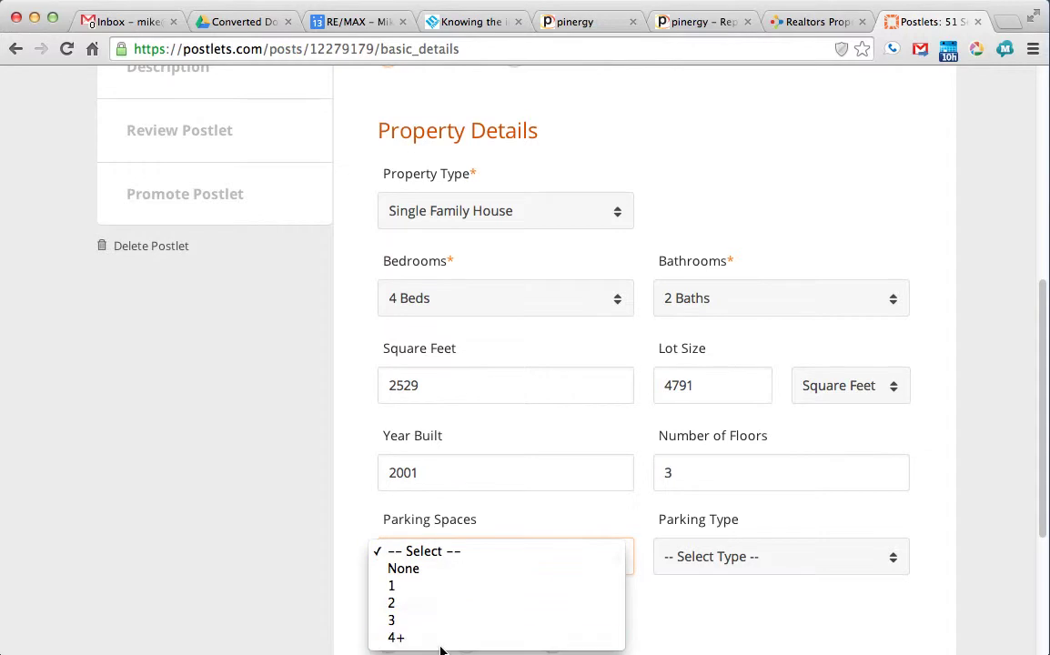
left_click(440, 642)
scroll(546, 618, "down", 1)
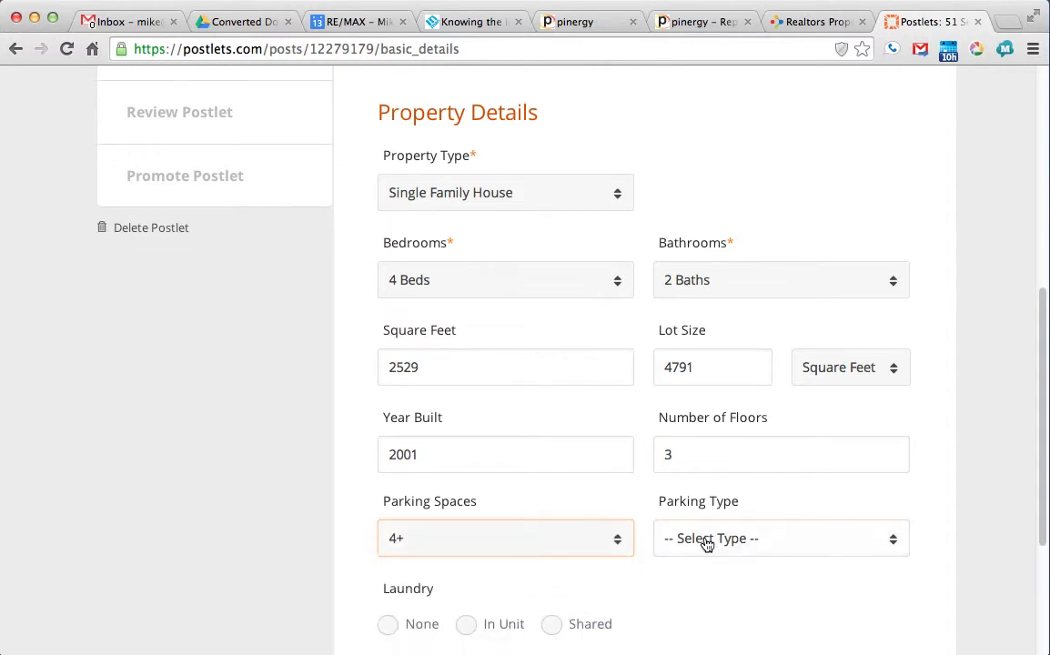
left_click(705, 542)
left_click(709, 590)
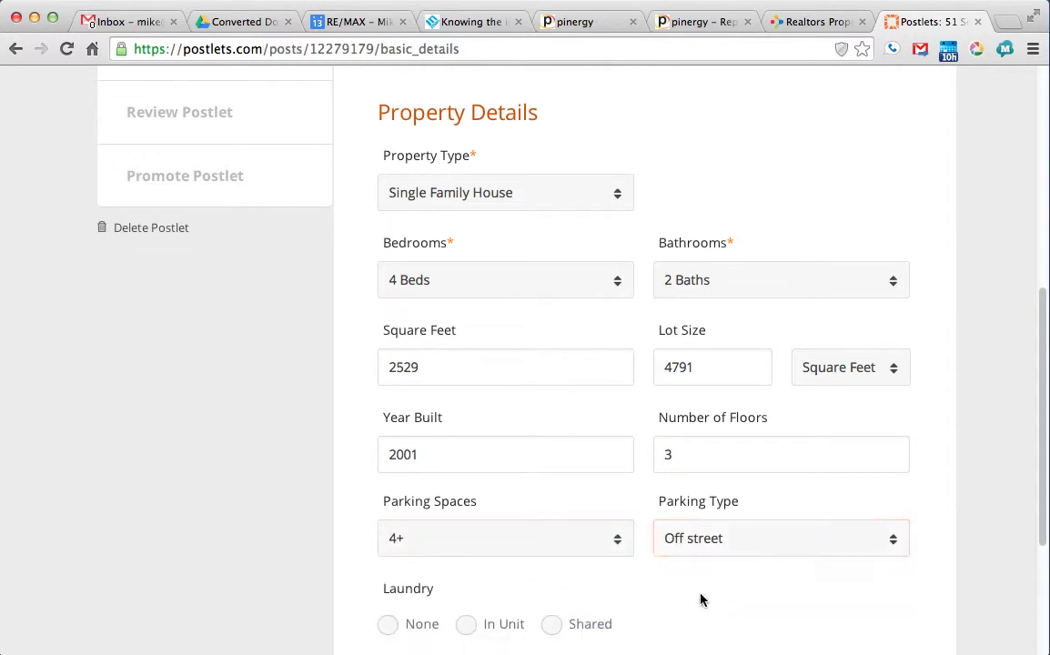
scroll(684, 587, "down", 5)
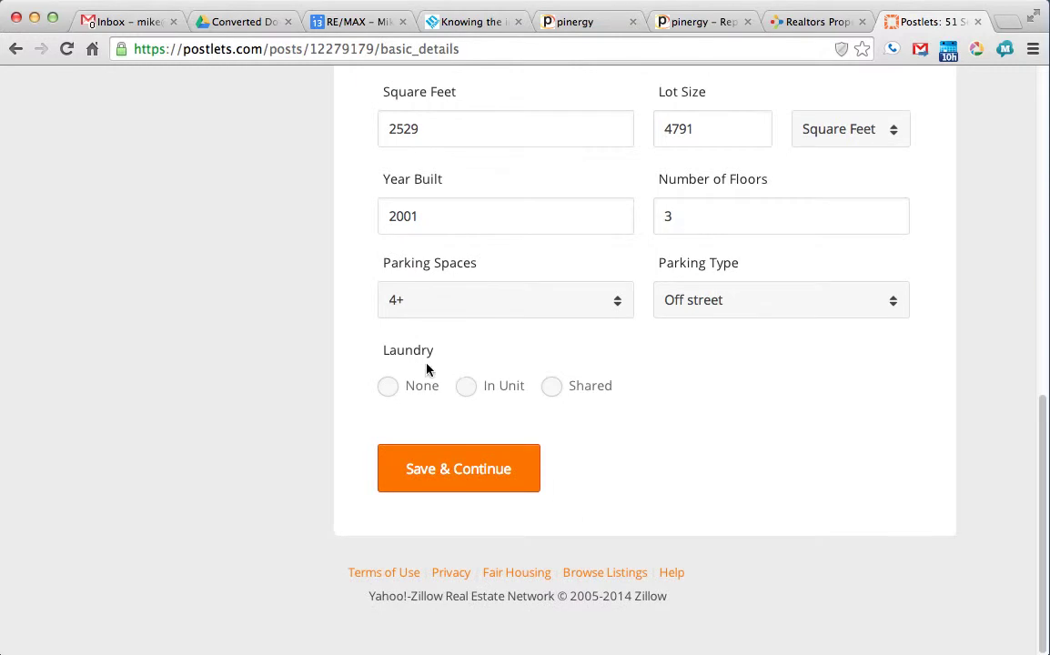
left_click(466, 389)
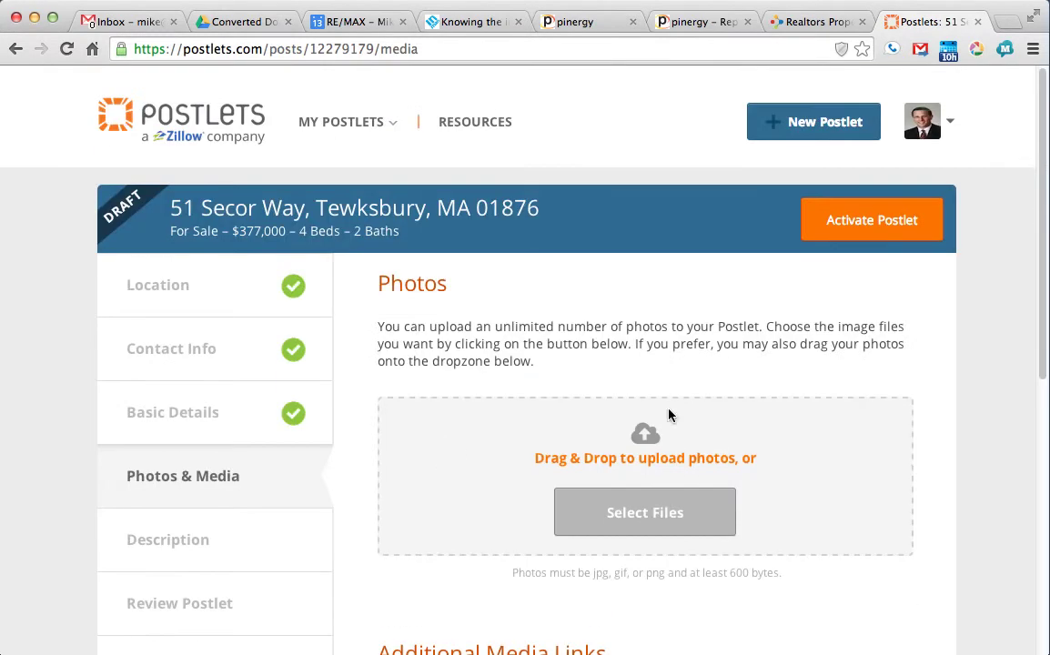
left_click(663, 512)
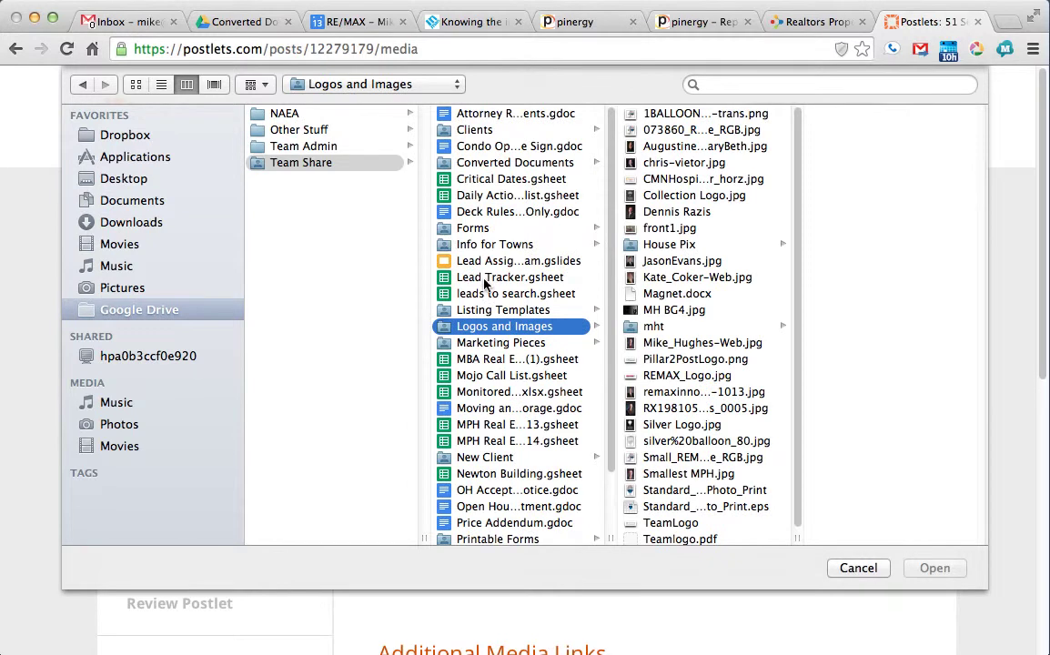
left_click(471, 116)
left_click(473, 129)
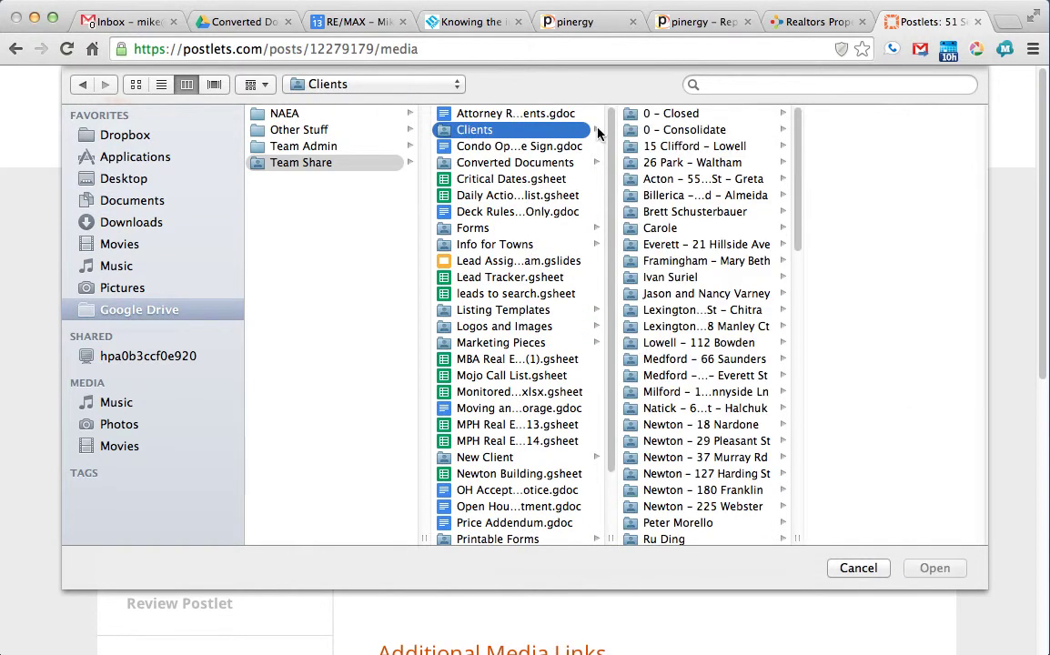
scroll(756, 432, "down", 10)
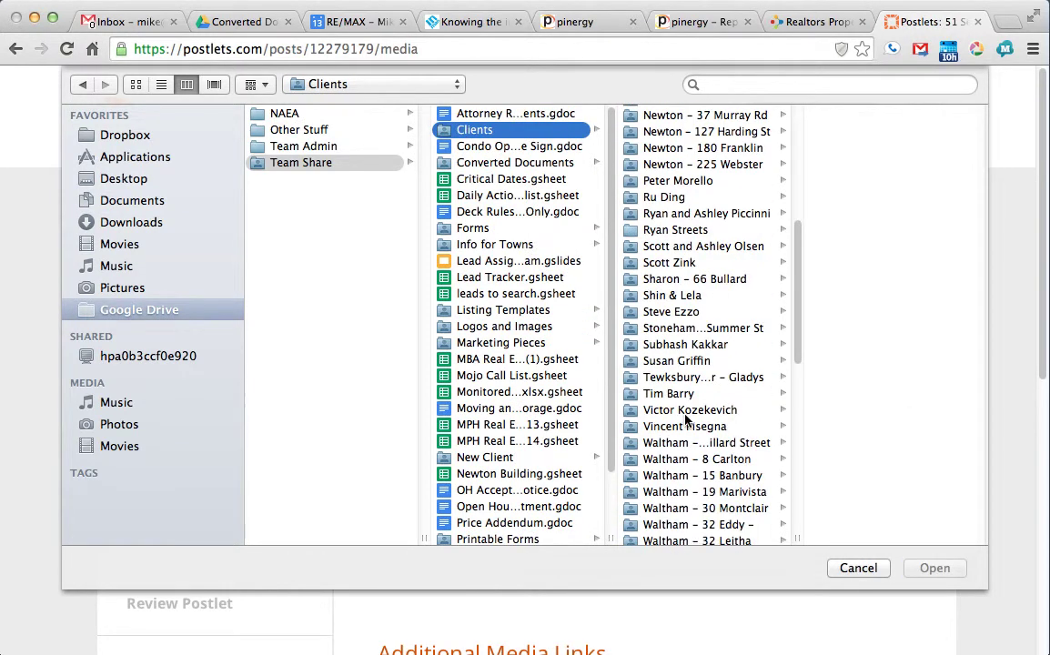
left_click(673, 378)
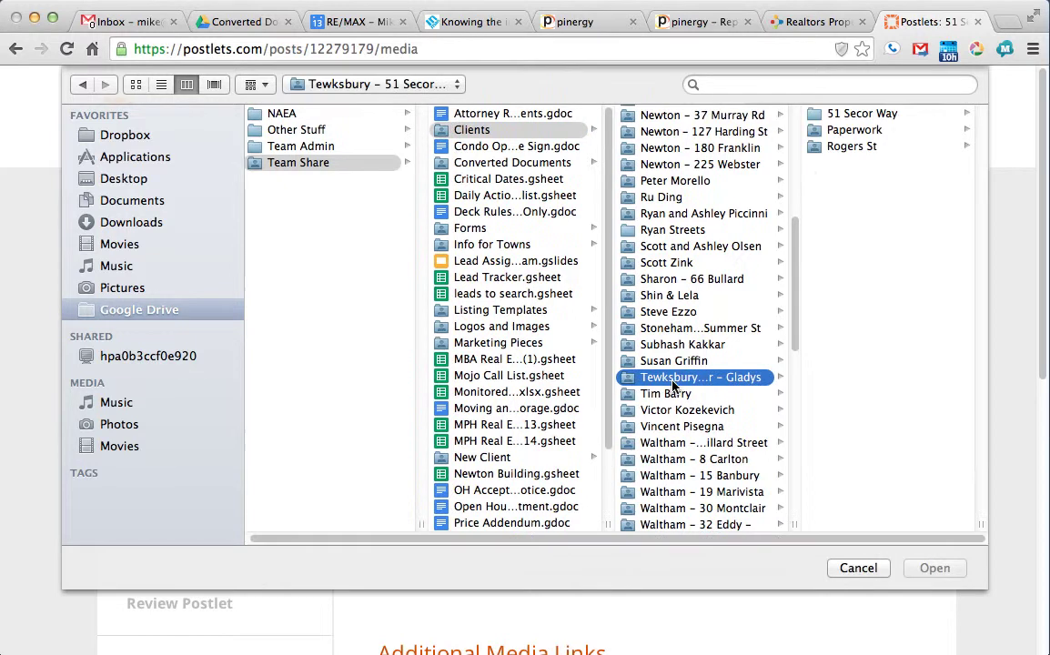
left_click(838, 113)
left_click(850, 194)
left_click(837, 210)
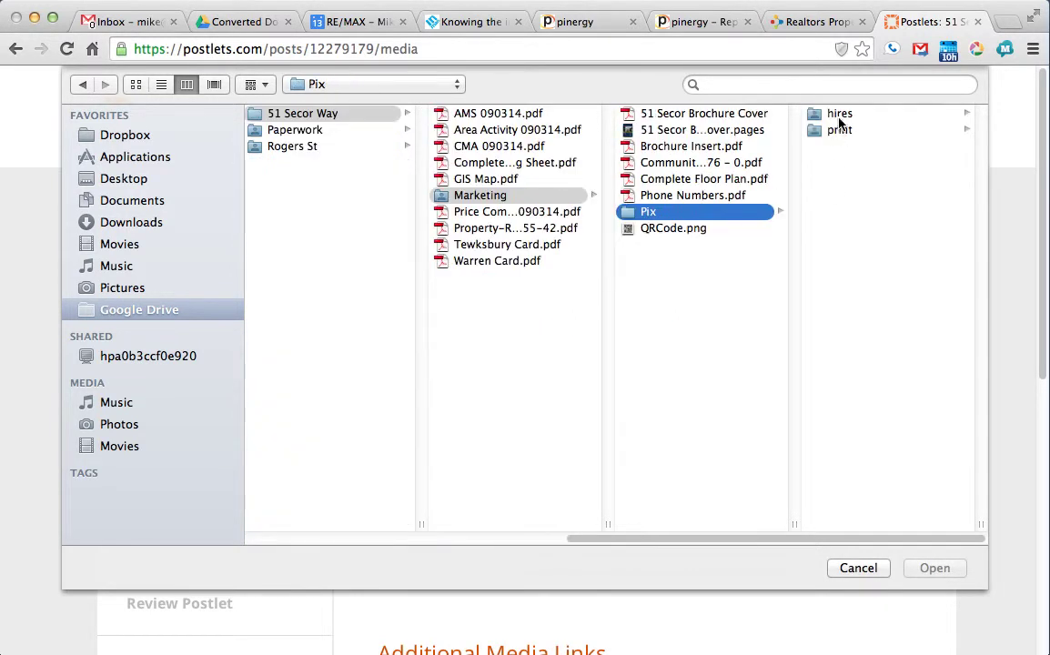
left_click(839, 116)
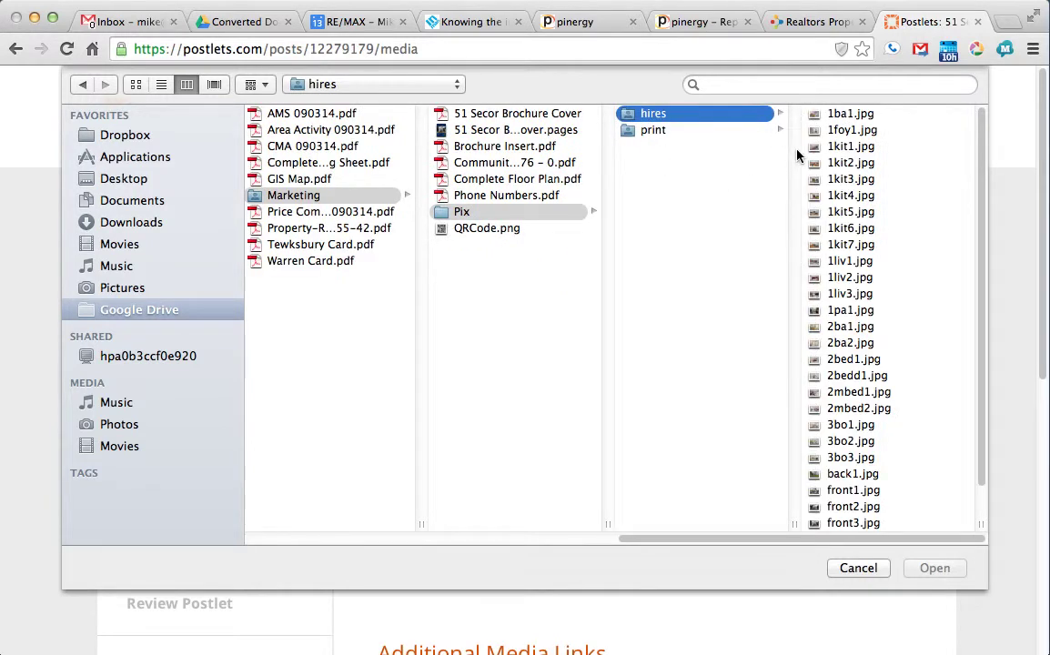
Step: Upload front3.jpg as the lead listing photo
left_click(856, 130)
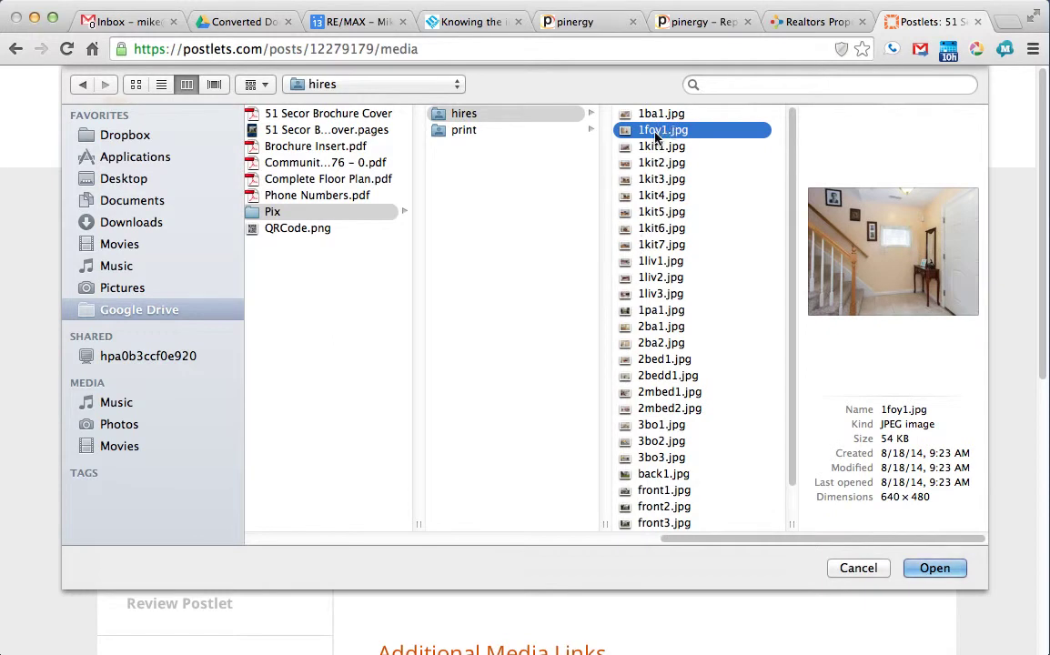
key("Down")
key("Down")
scroll(663, 197, "down", 1)
left_click(637, 425)
left_click(657, 459)
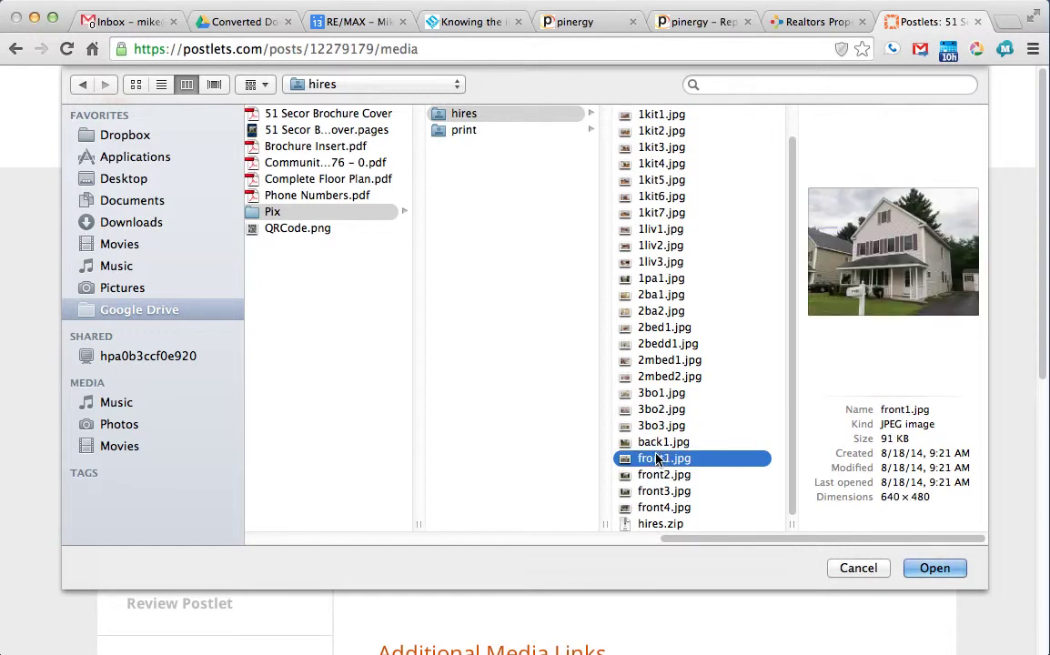
left_click(652, 474)
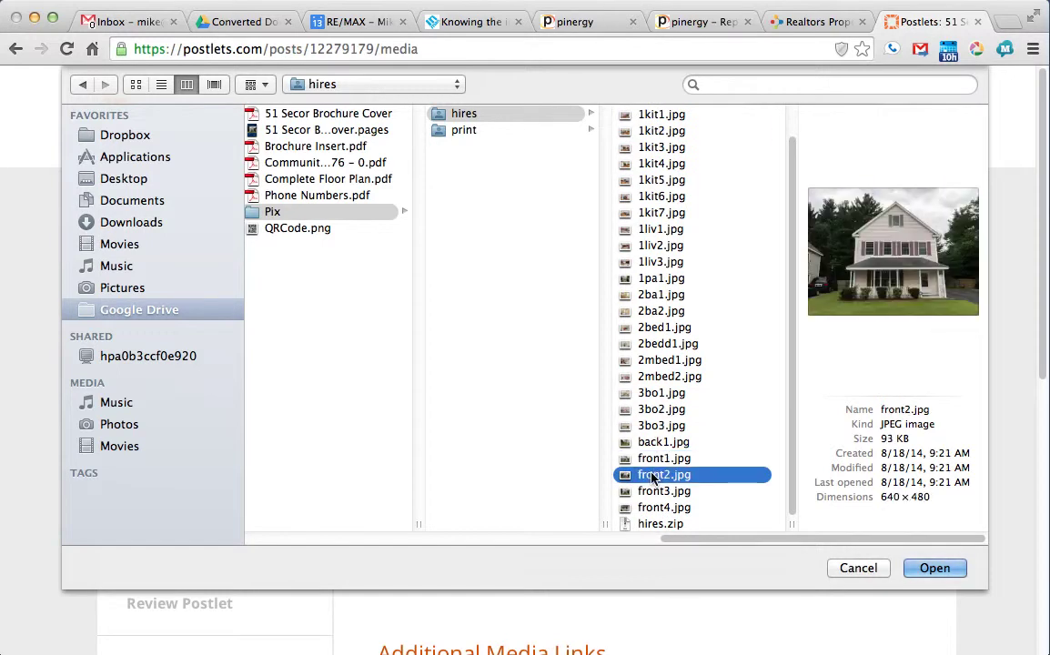
left_click(662, 491)
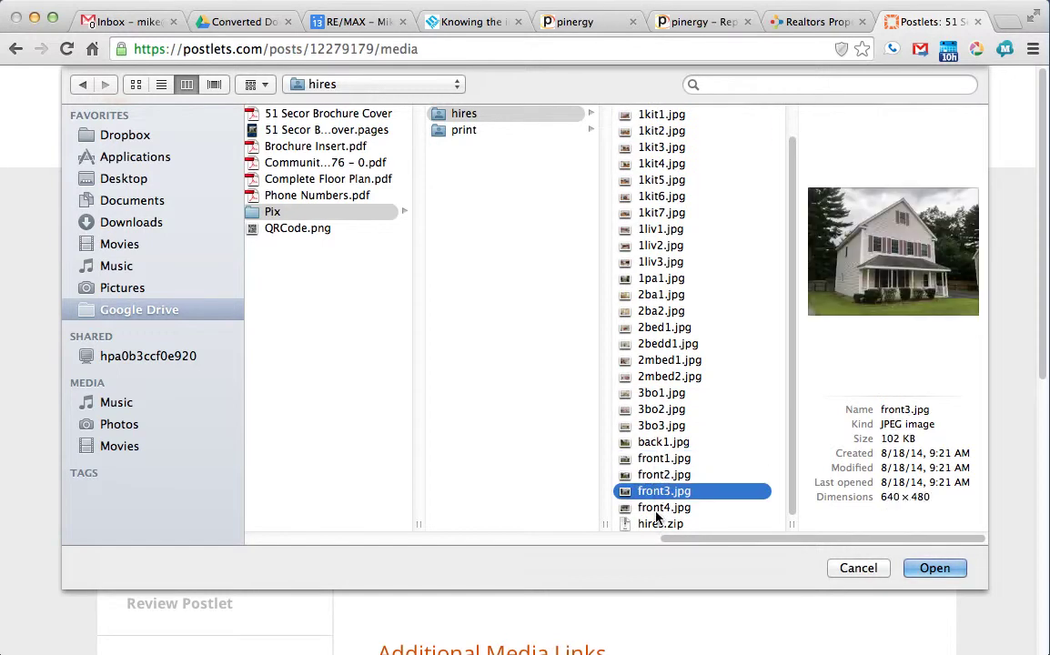
left_click(658, 508)
left_click(653, 493)
left_click(934, 568)
Step: Upload the 1liv1.jpg living room photo
scroll(709, 373, "down", 5)
left_click(640, 303)
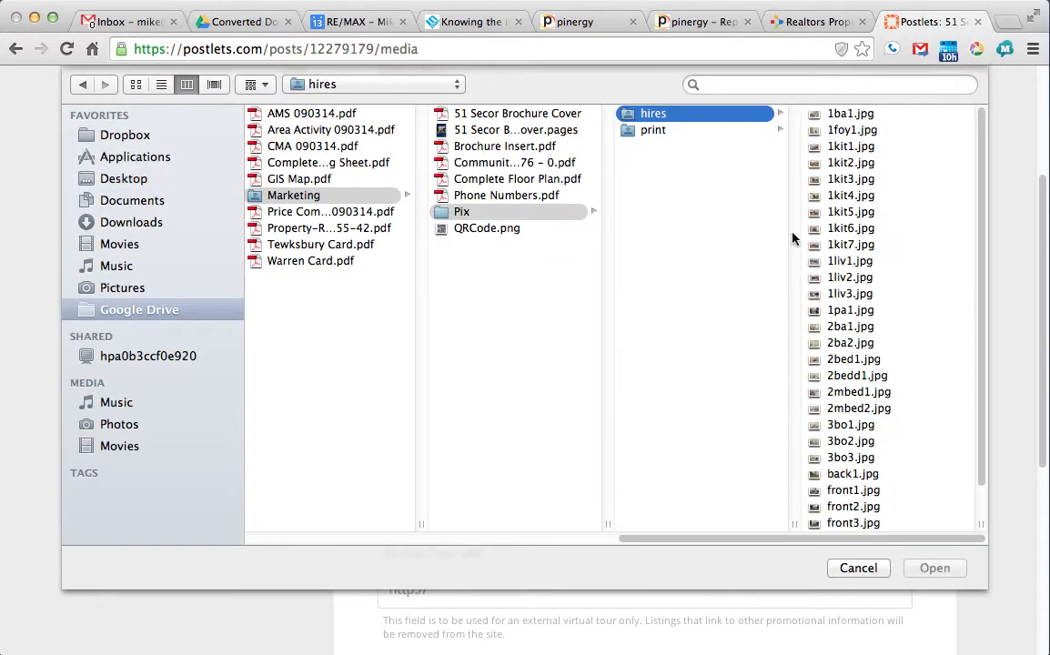
left_click(846, 228)
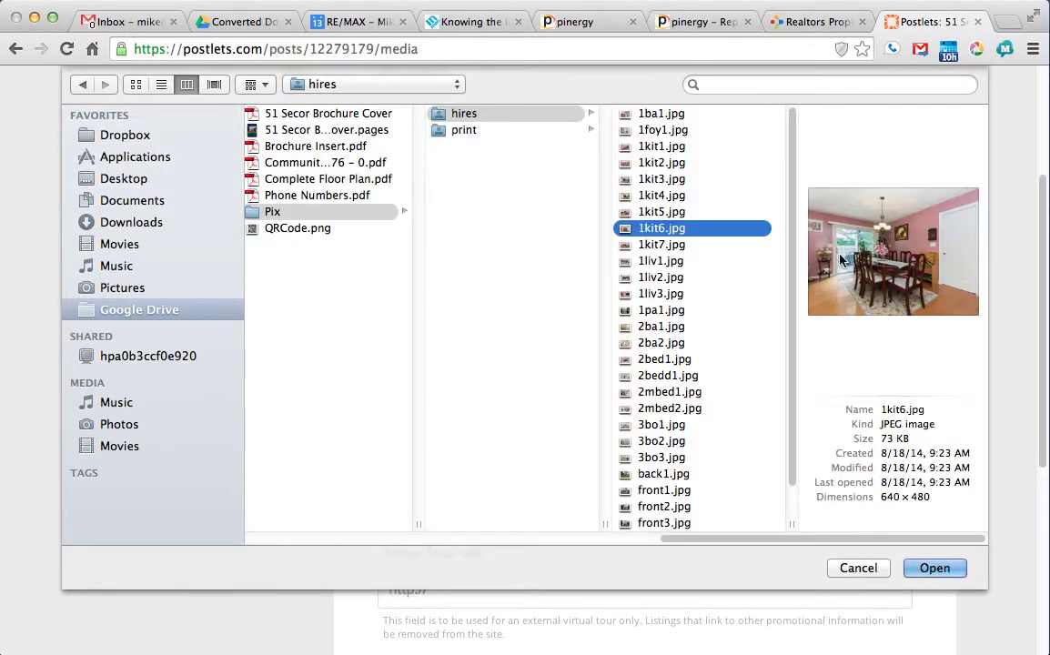
left_click(671, 245)
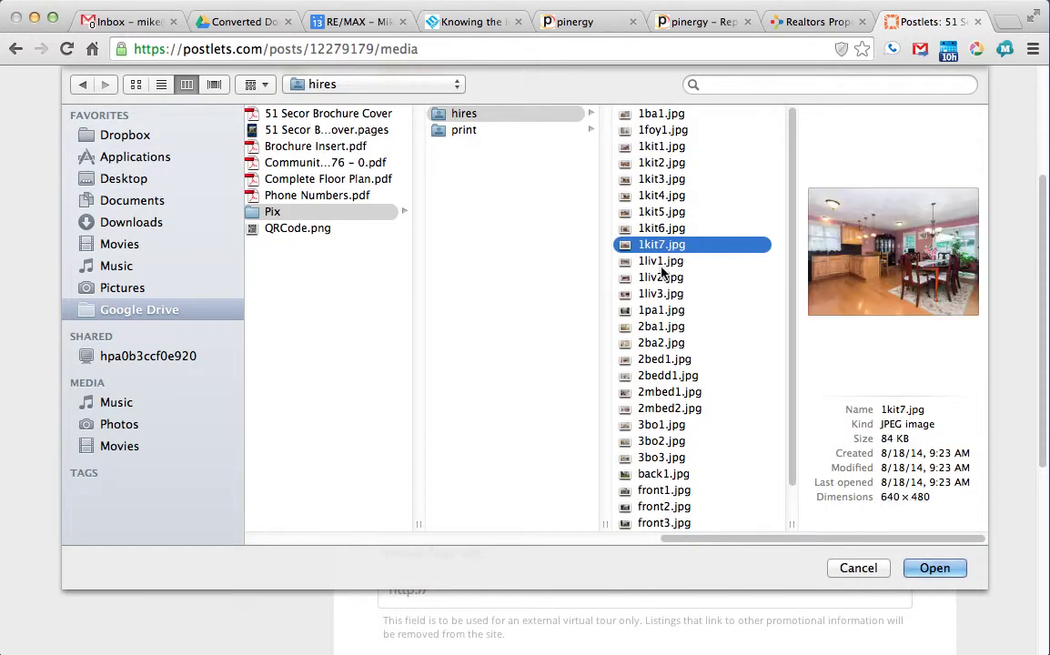
left_click(664, 264)
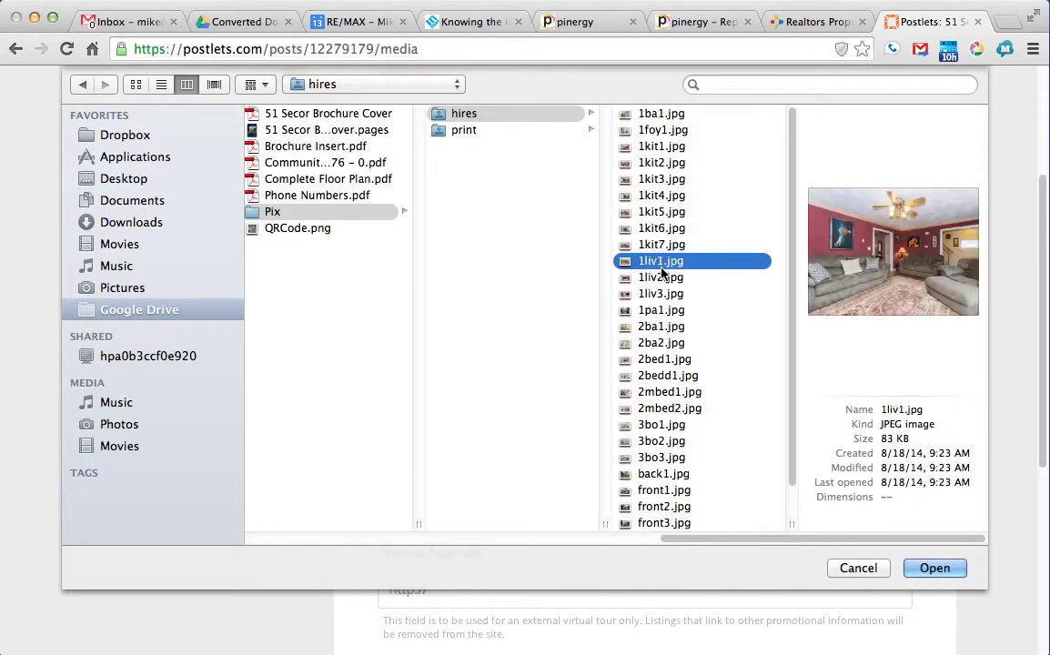
left_click(934, 568)
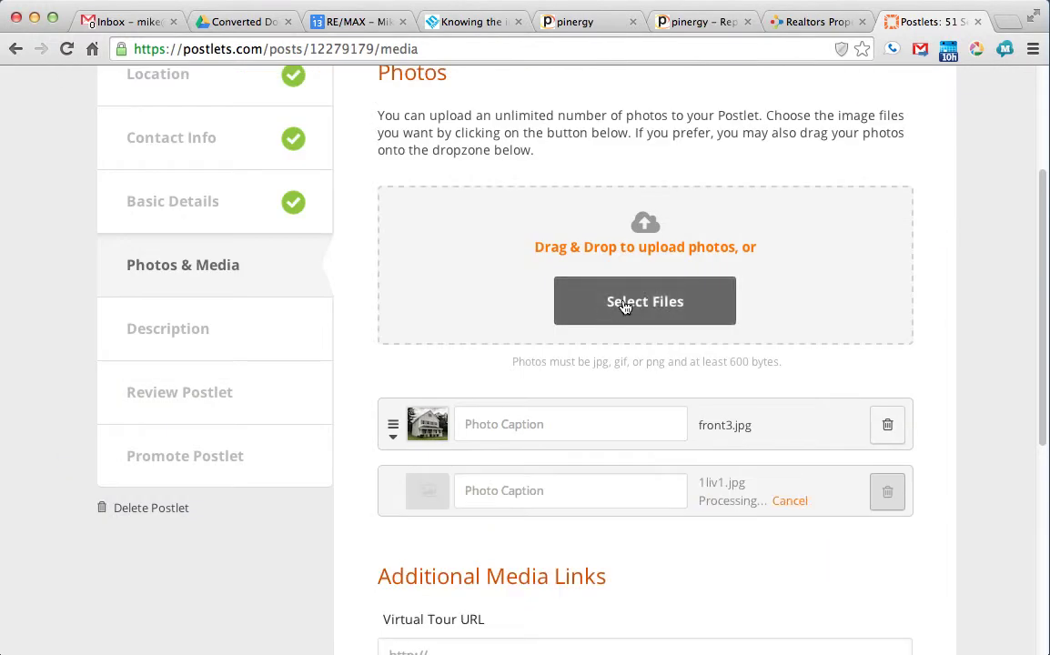
Step: Choose the 1kit3.jpg kitchen photo as the next upload
left_click(624, 308)
left_click(839, 293)
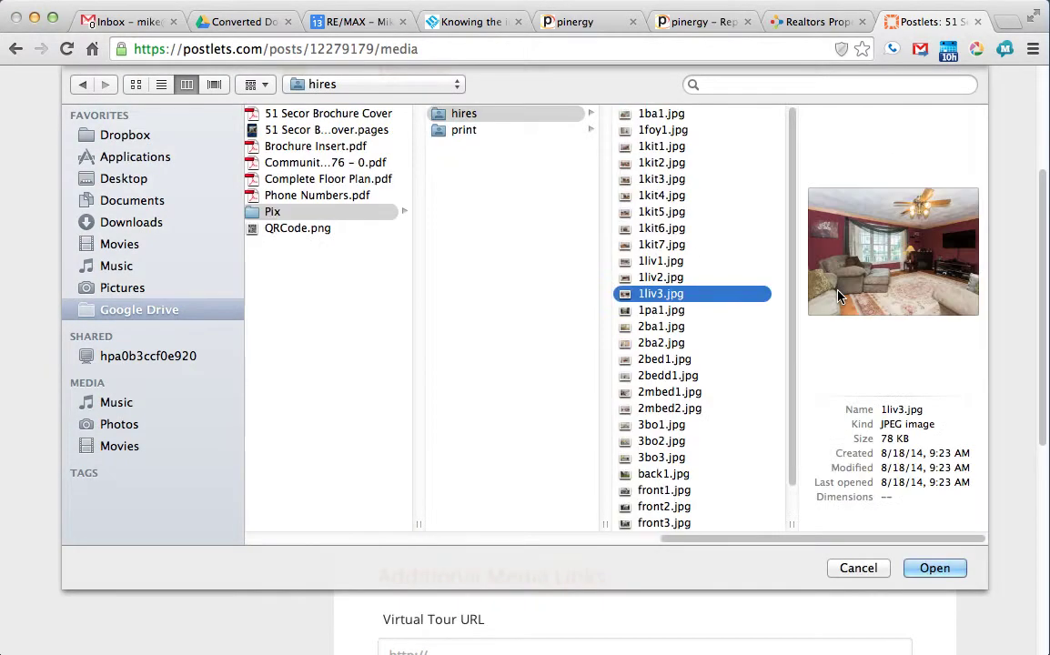
left_click(643, 146)
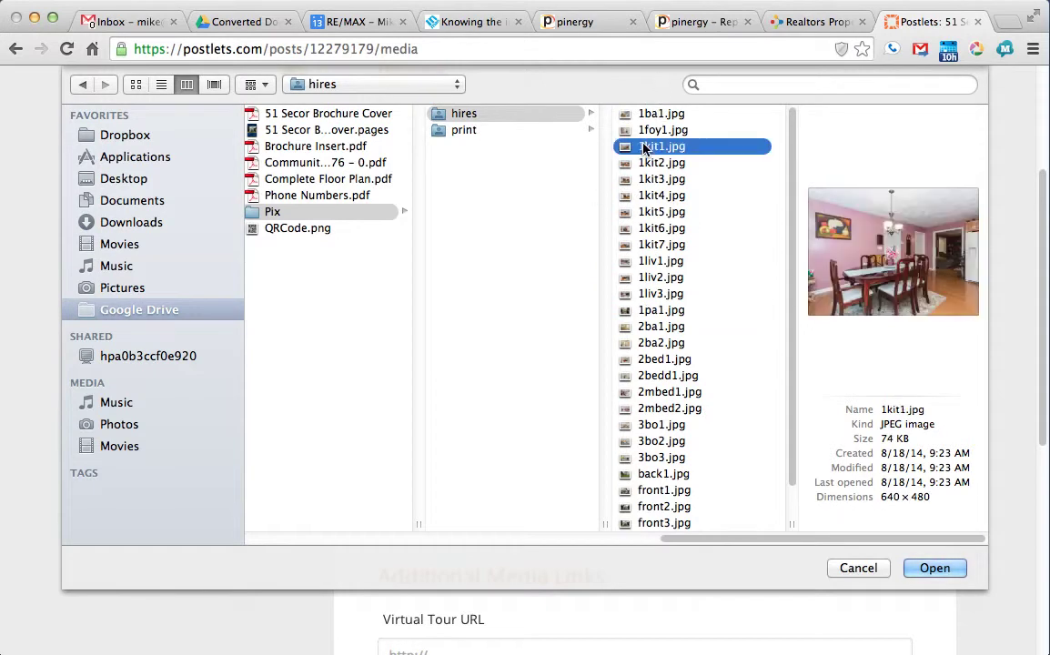
left_click(646, 163)
left_click(650, 180)
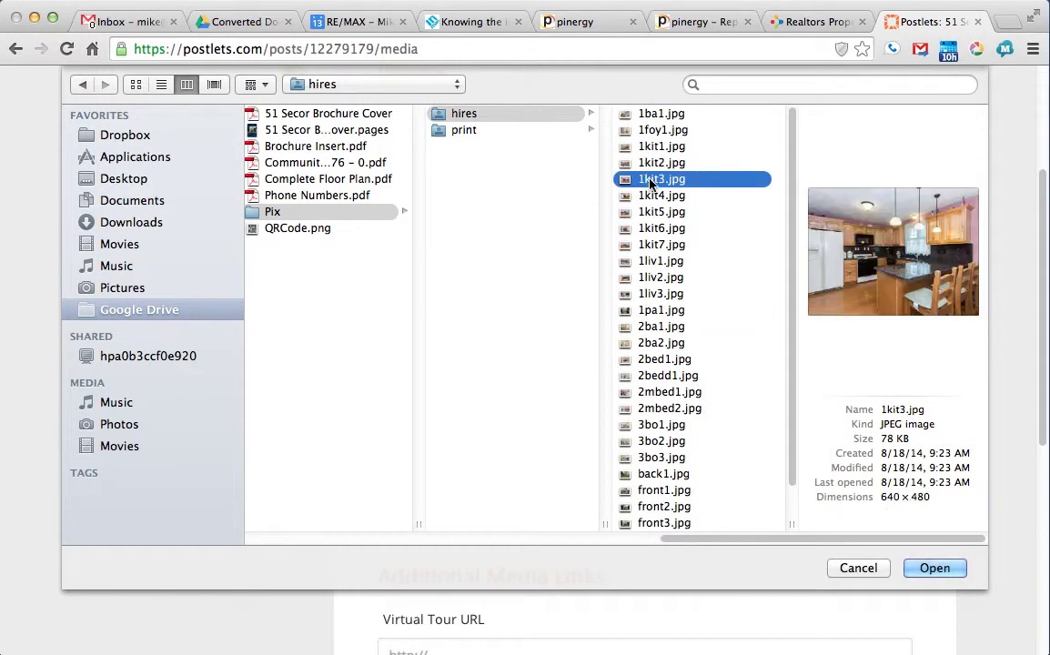
Step: Upload 1kit3.jpg and the 2ba2.jpg bathroom photo
left_click(937, 569)
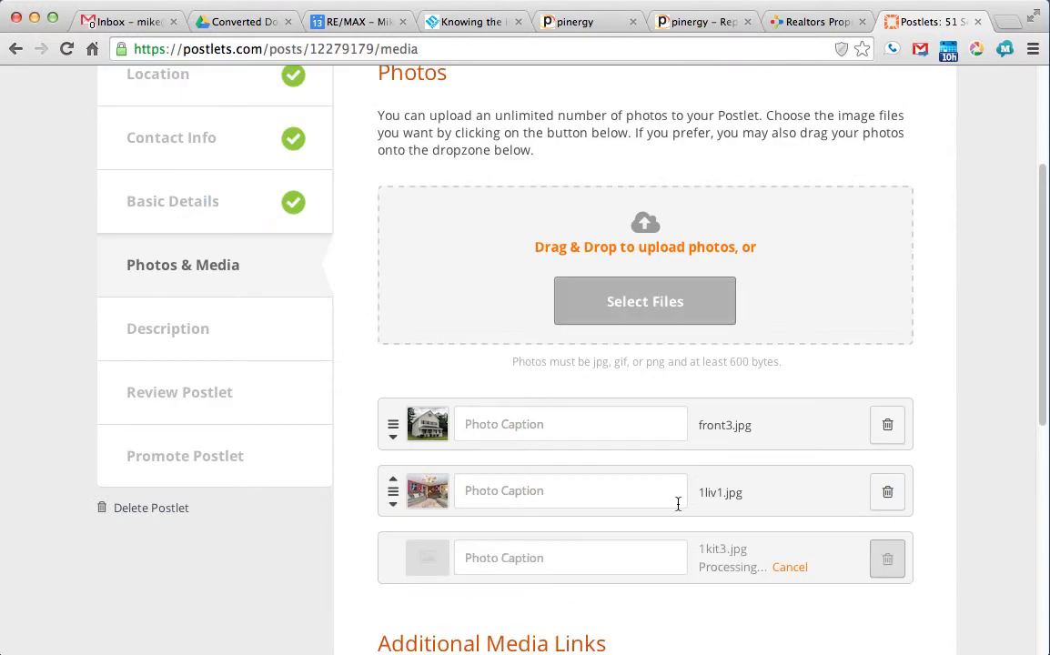
left_click(605, 301)
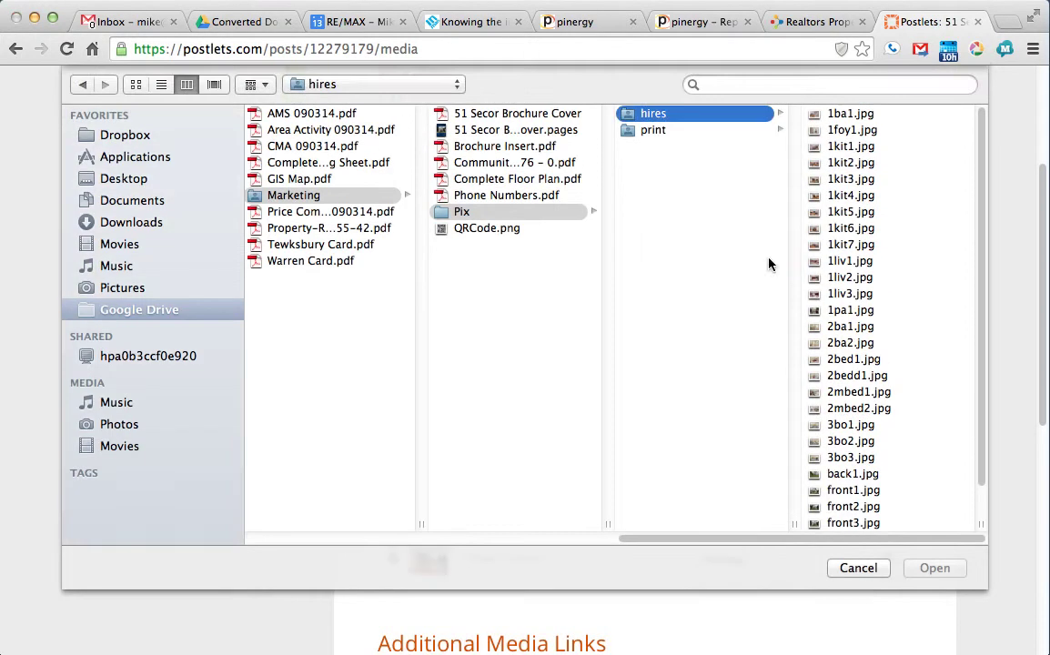
left_click(839, 346)
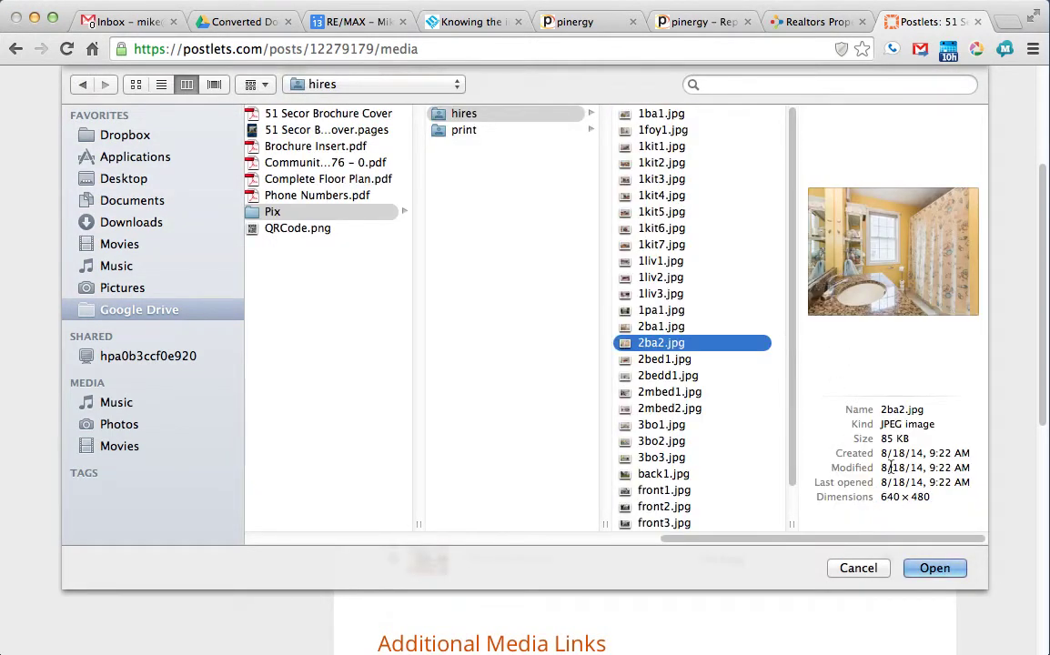
left_click(937, 569)
Step: Preview bedroom, bathroom, living room and front photos in the hires folder
scroll(474, 345, "down", 2)
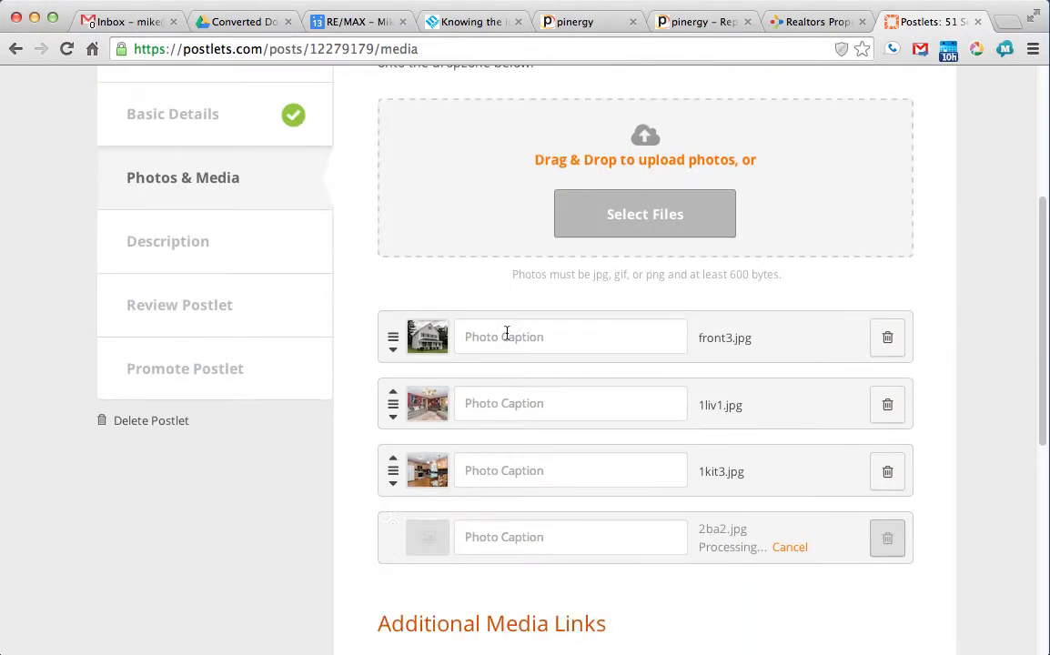
left_click(601, 214)
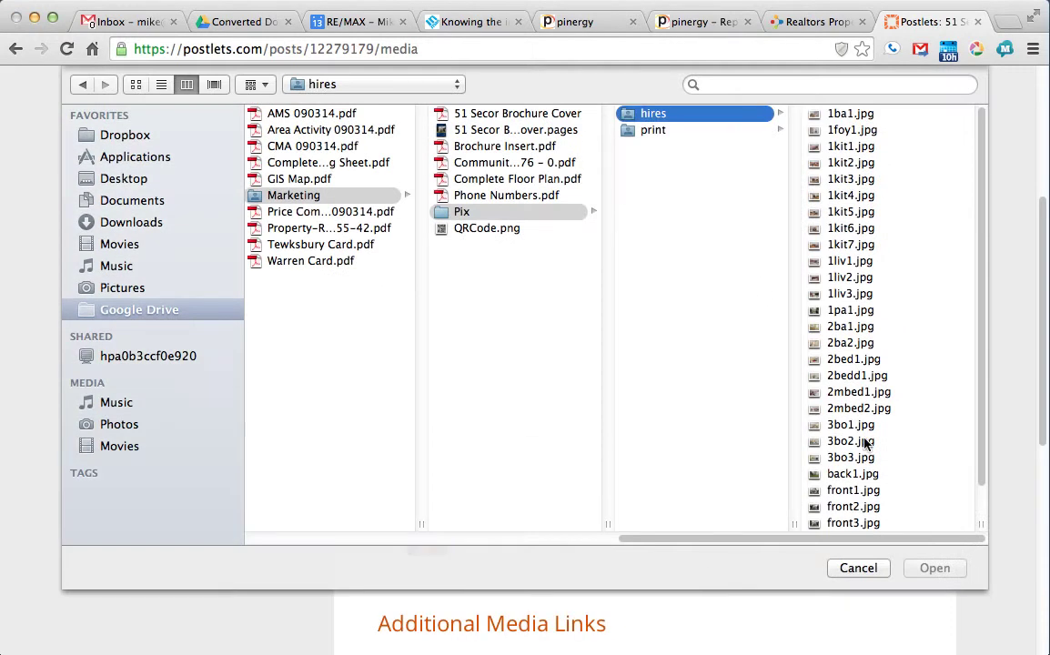
scroll(866, 445, "down", 1)
scroll(860, 432, "up", 1)
scroll(842, 414, "down", 1)
left_click(850, 435)
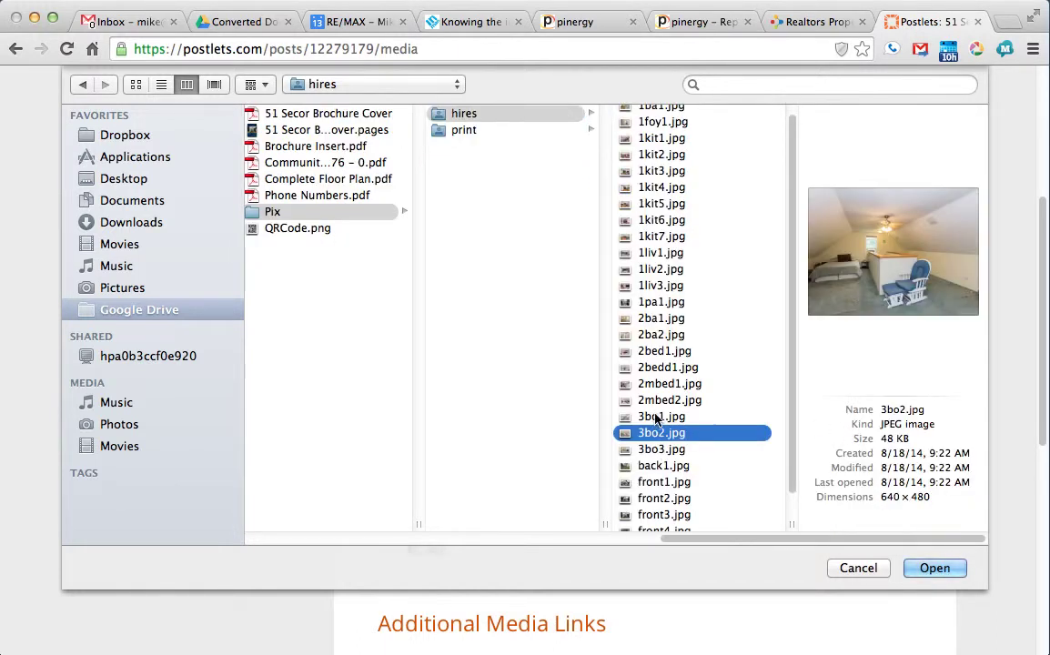
left_click(647, 354)
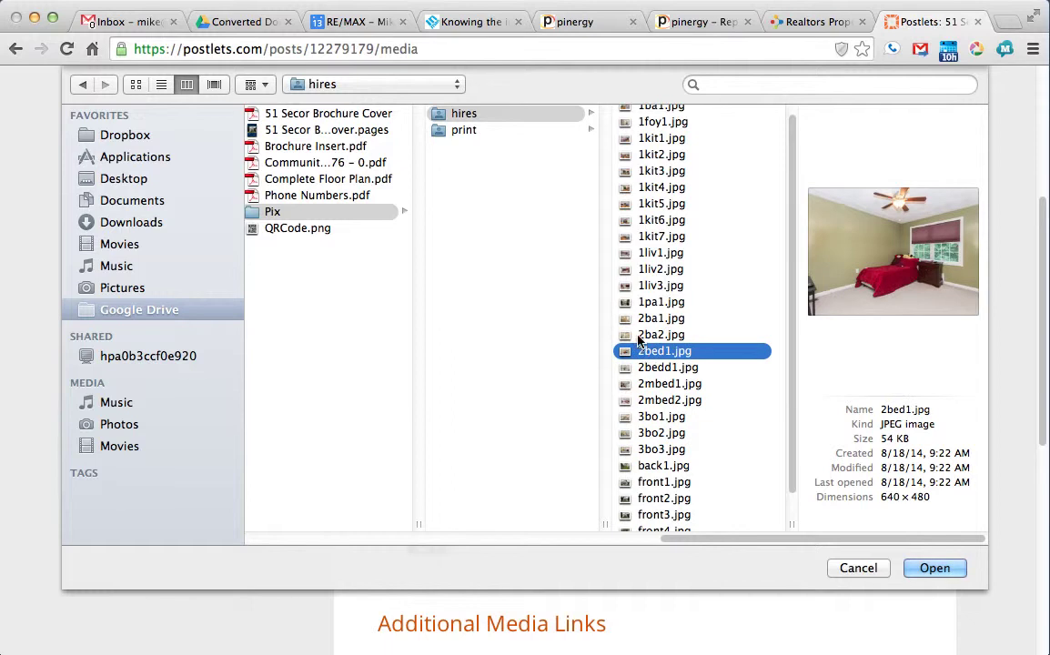
left_click(642, 335)
left_click(643, 319)
left_click(643, 302)
left_click(646, 287)
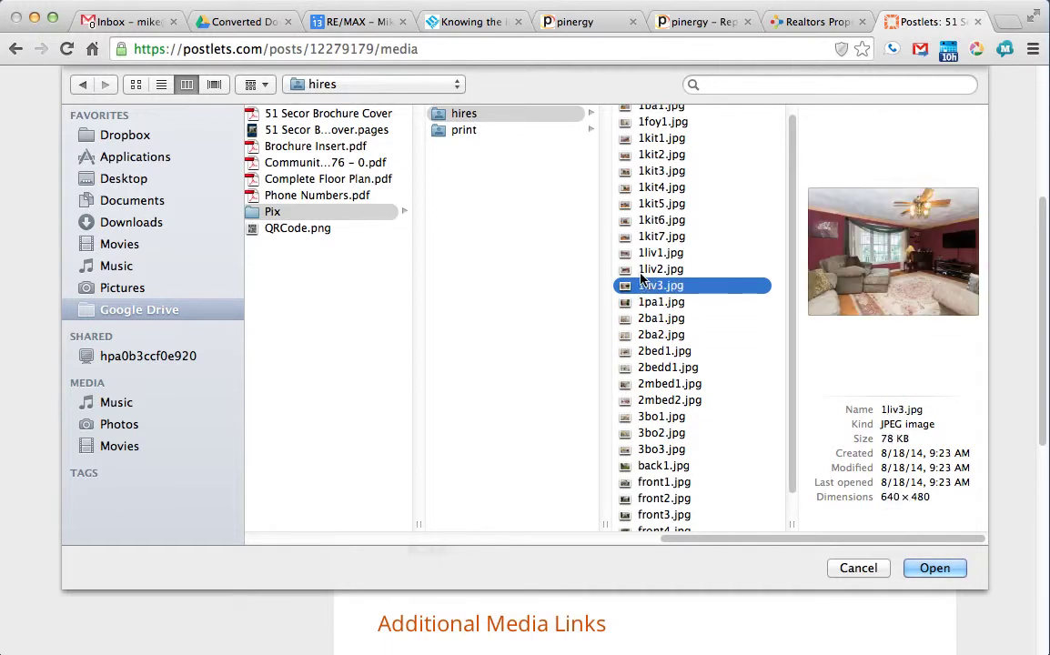
left_click(637, 269)
left_click(660, 434)
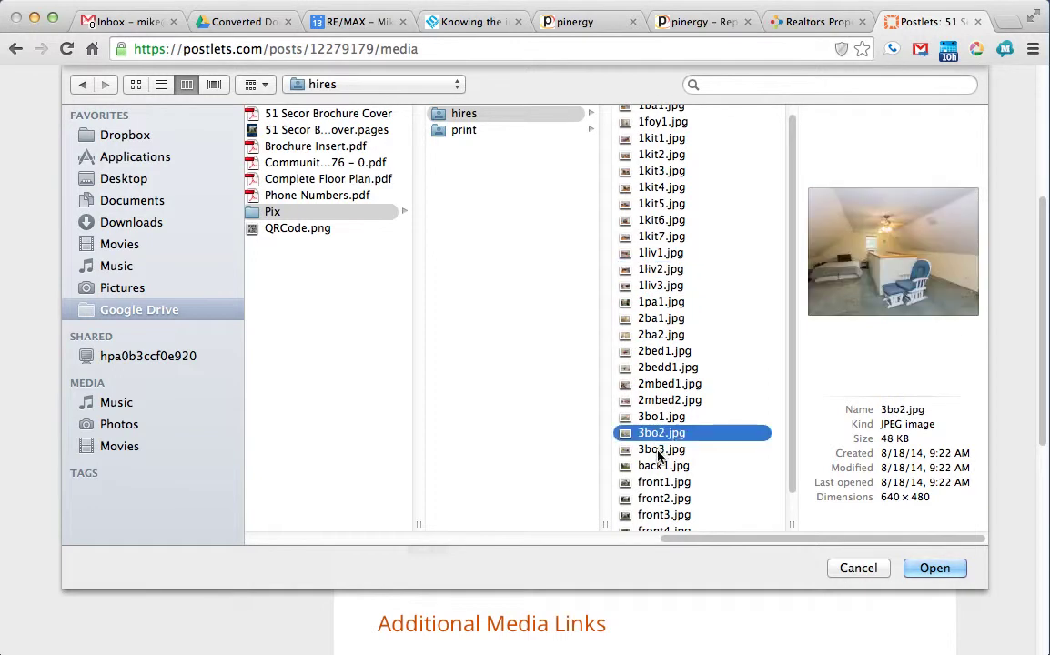
left_click(660, 449)
left_click(659, 483)
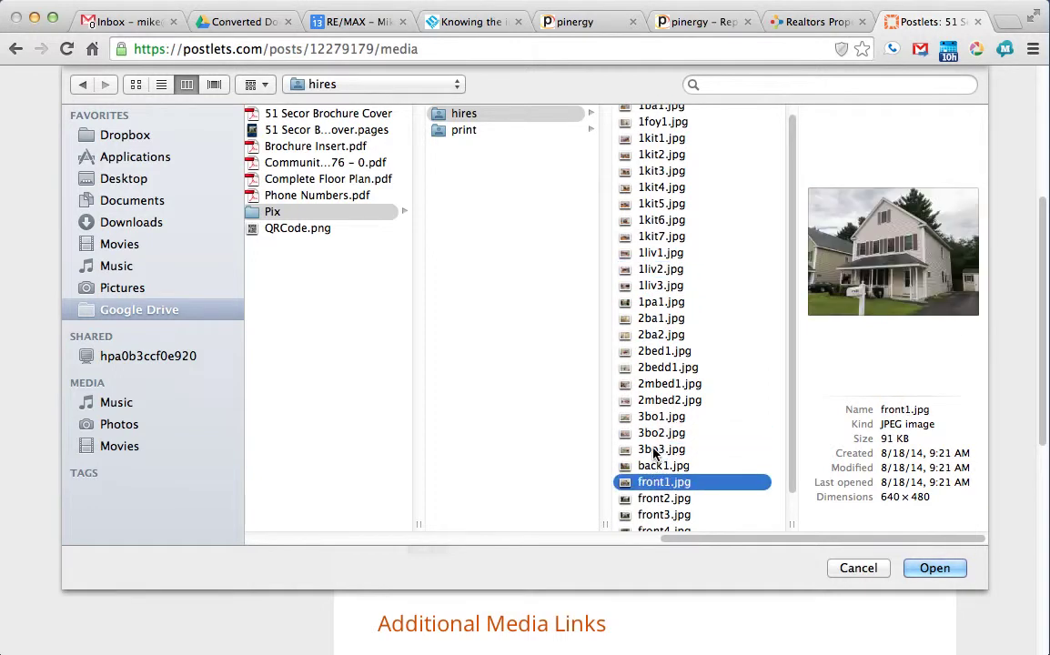
Step: Upload the master bedroom photo 2mbed2.jpg
scroll(665, 505, "down", 1)
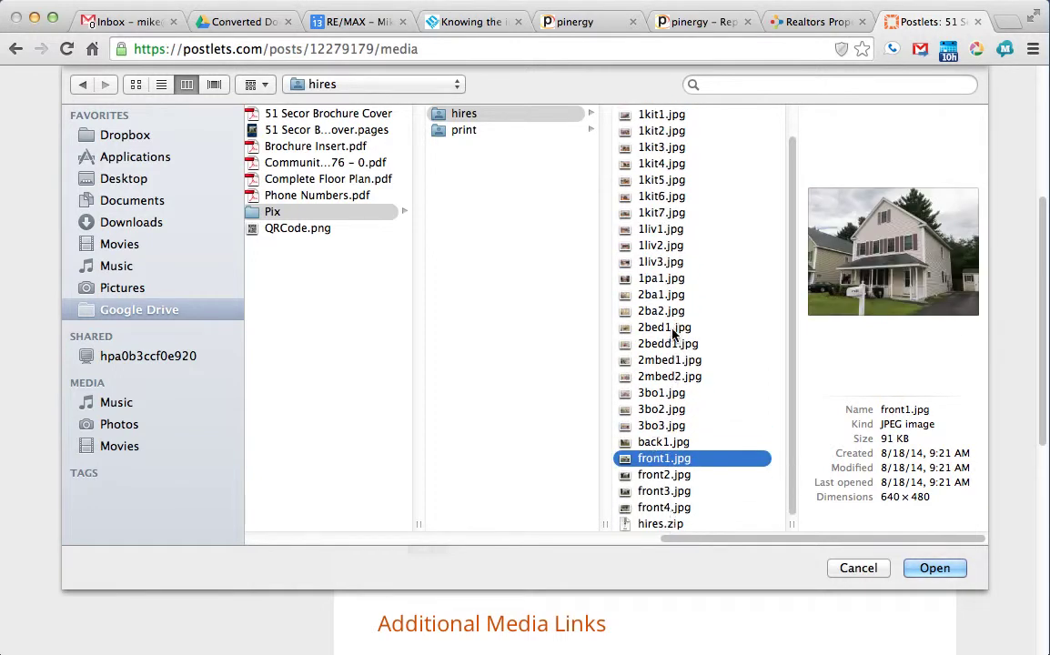
scroll(651, 280, "up", 2)
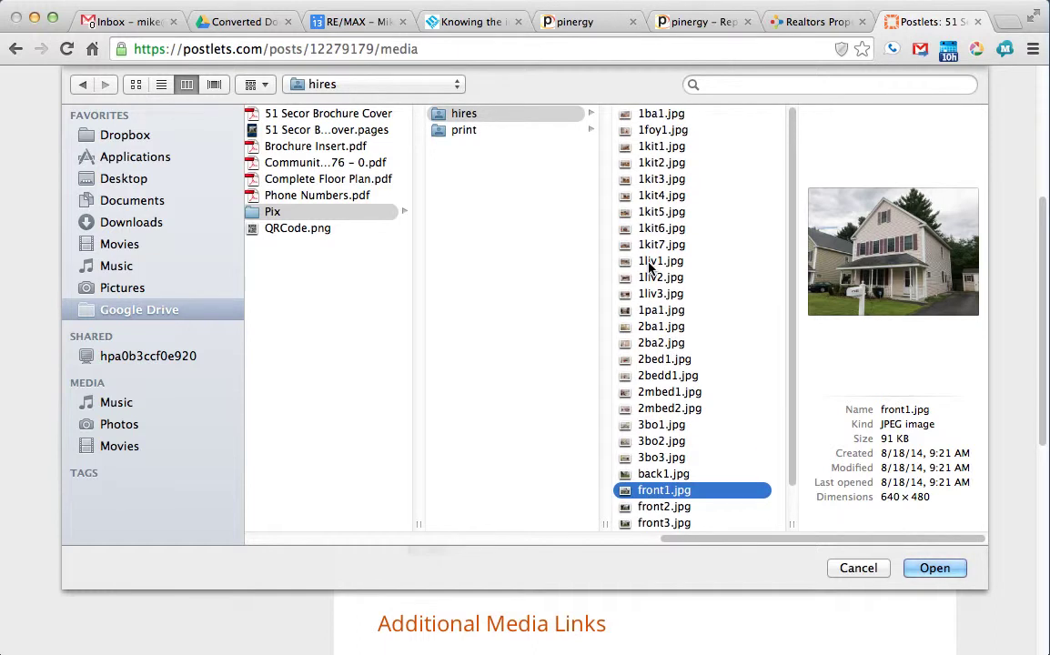
left_click(657, 114)
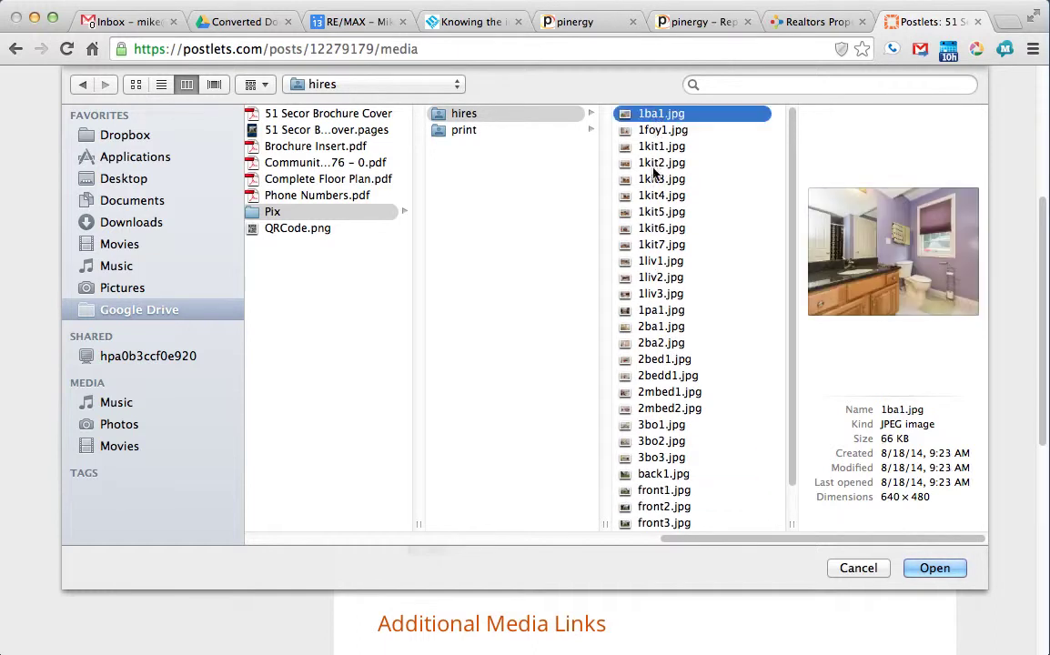
left_click(657, 261)
left_click(658, 277)
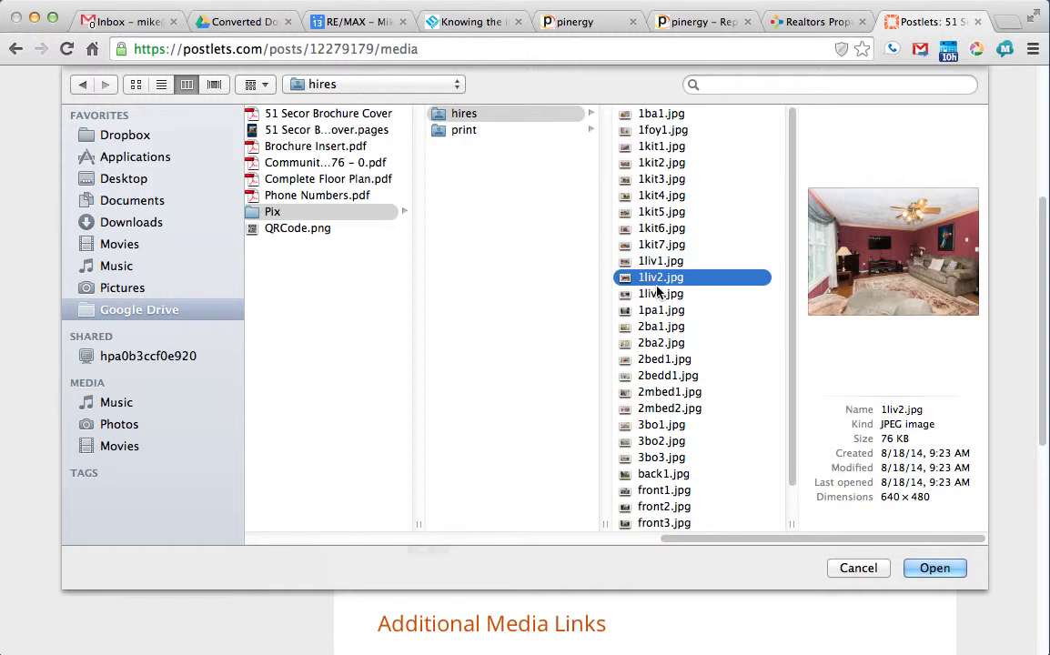
key("Down")
key("Down")
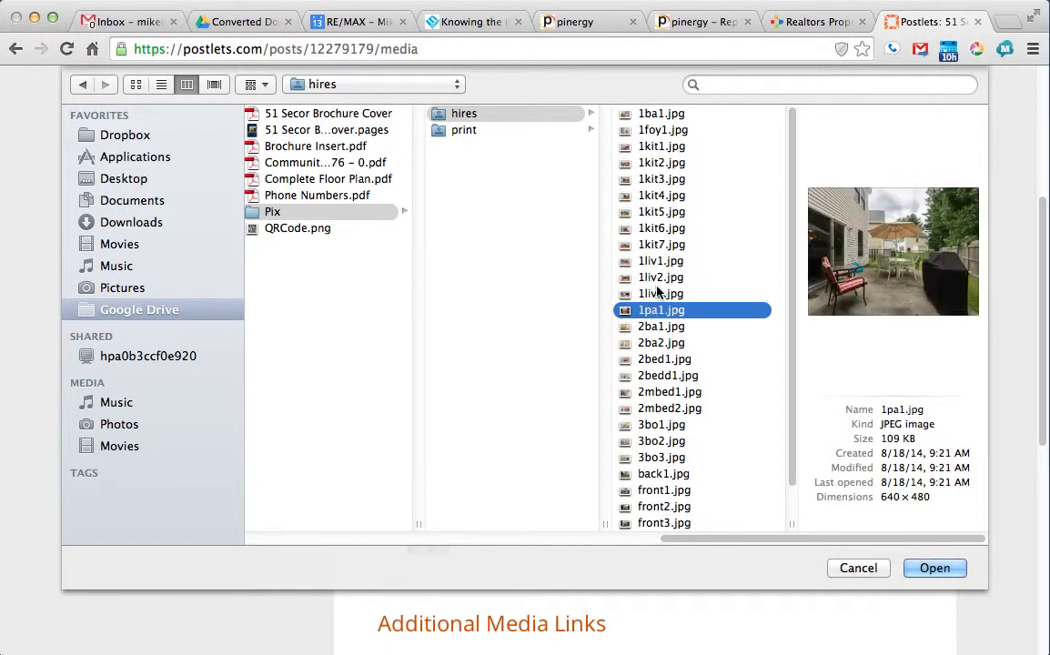
key("Down")
key("Down")
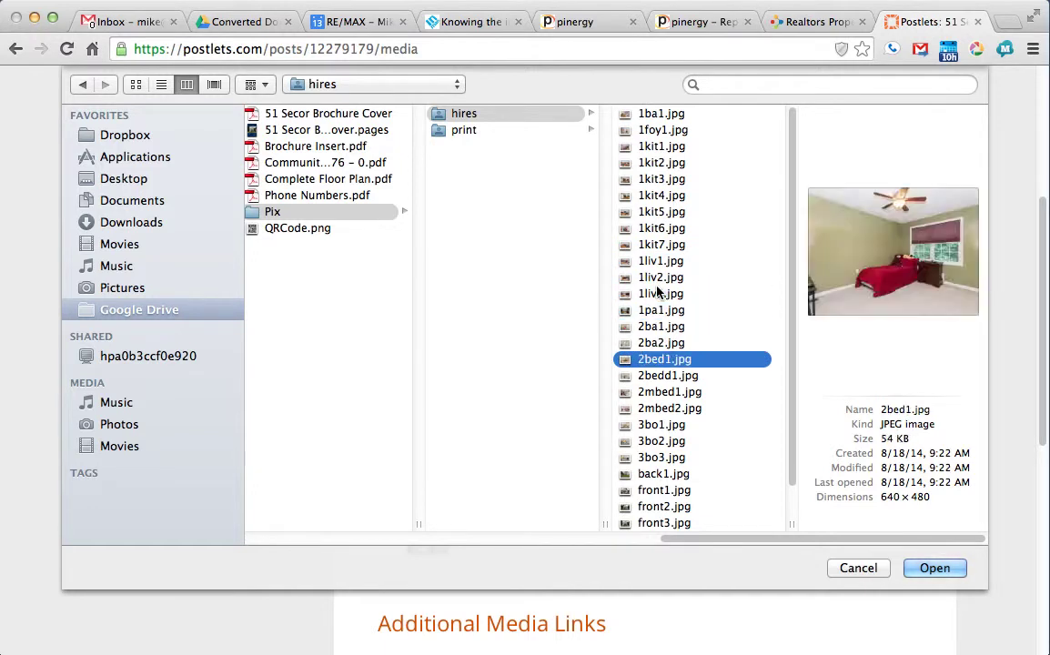
key("Down")
key("Down")
key("Down")
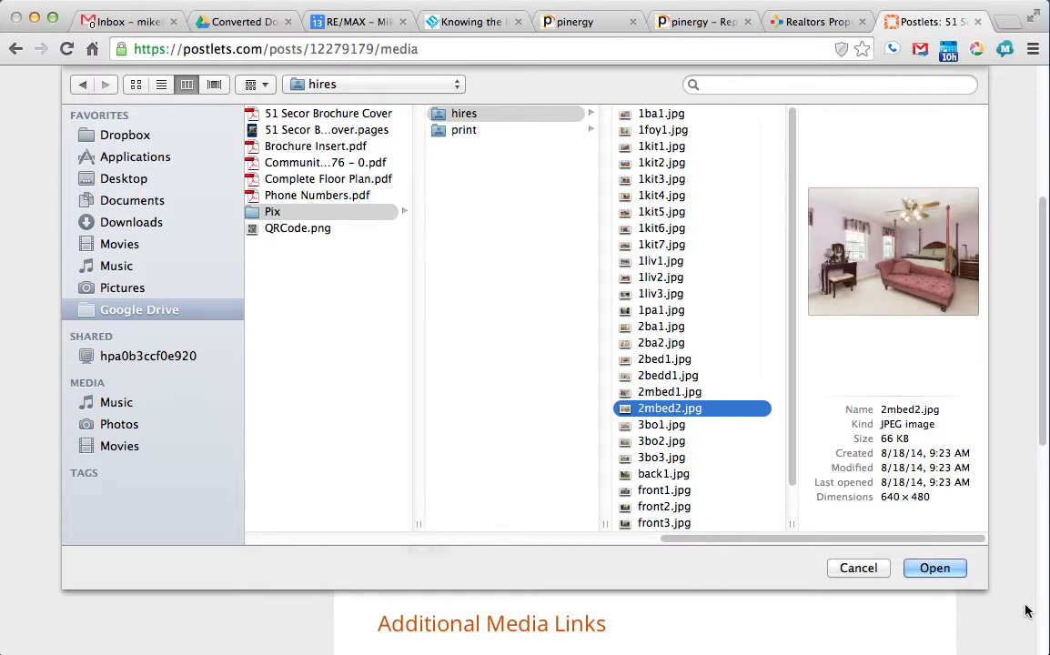
left_click(934, 567)
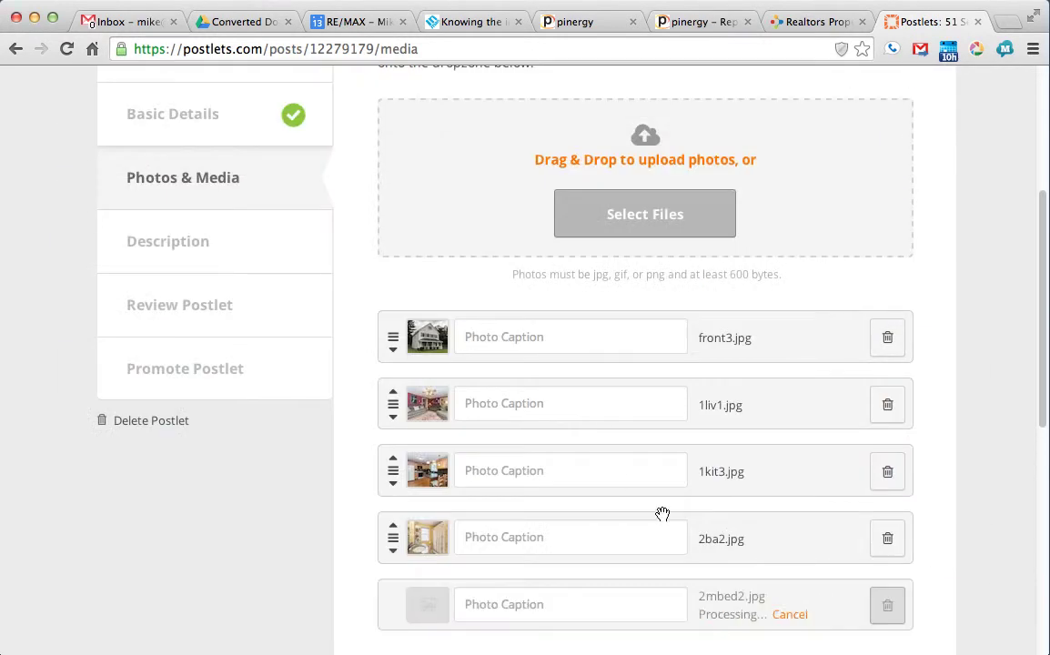
Step: Upload the backyard photo back1.jpg
scroll(663, 516, "down", 5)
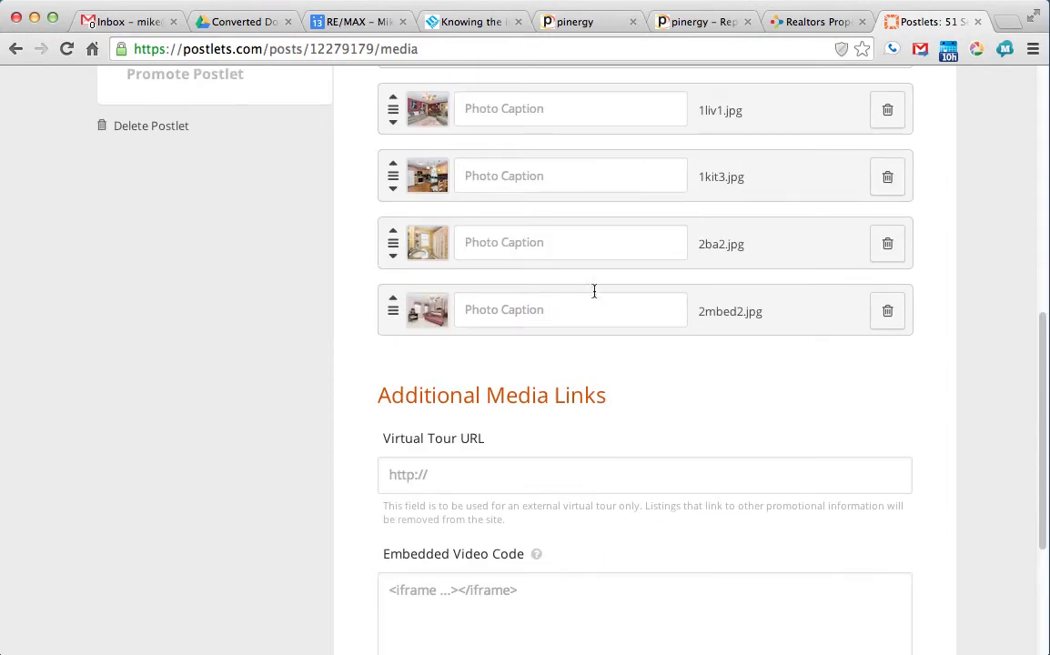
scroll(591, 273, "up", 3)
left_click(598, 80)
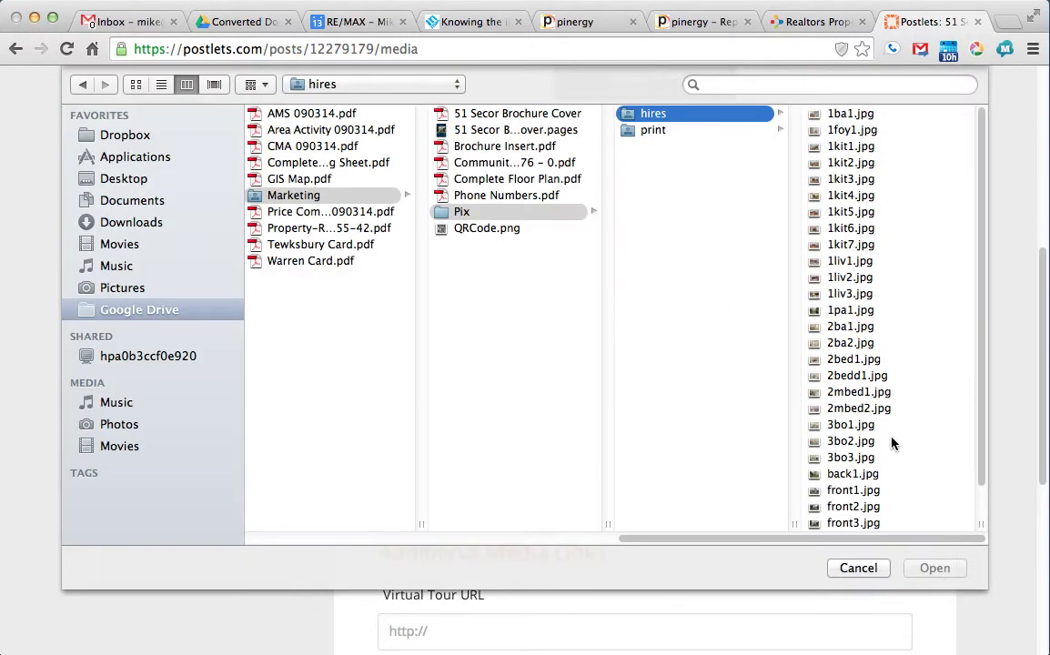
left_click(869, 475)
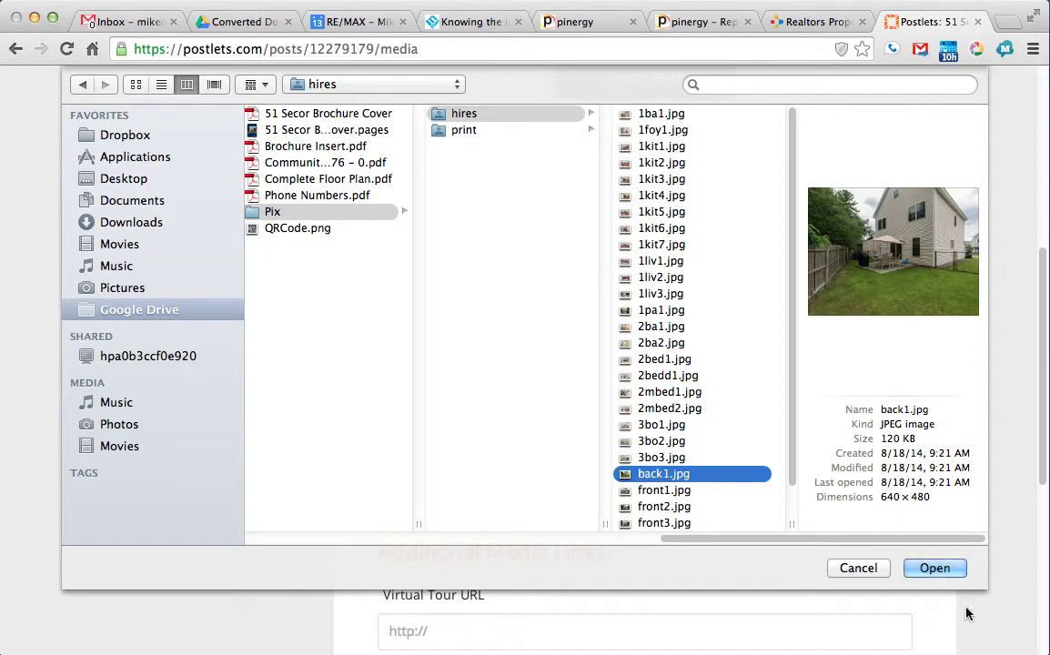
left_click(932, 569)
scroll(558, 498, "down", 5)
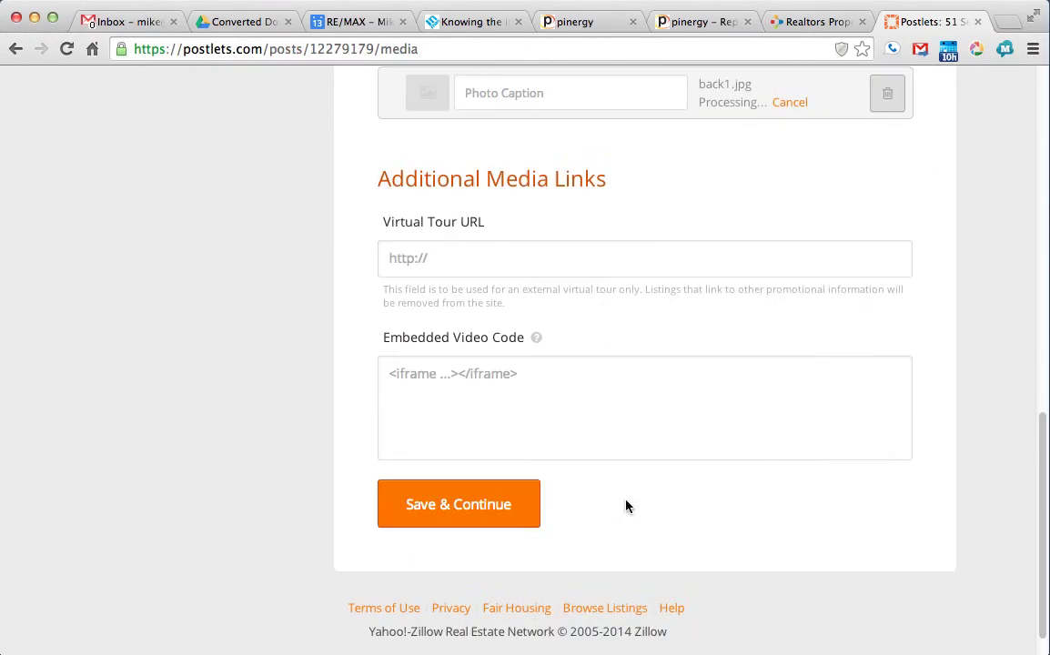
left_click(591, 263)
type("http://www.SecorWay.com")
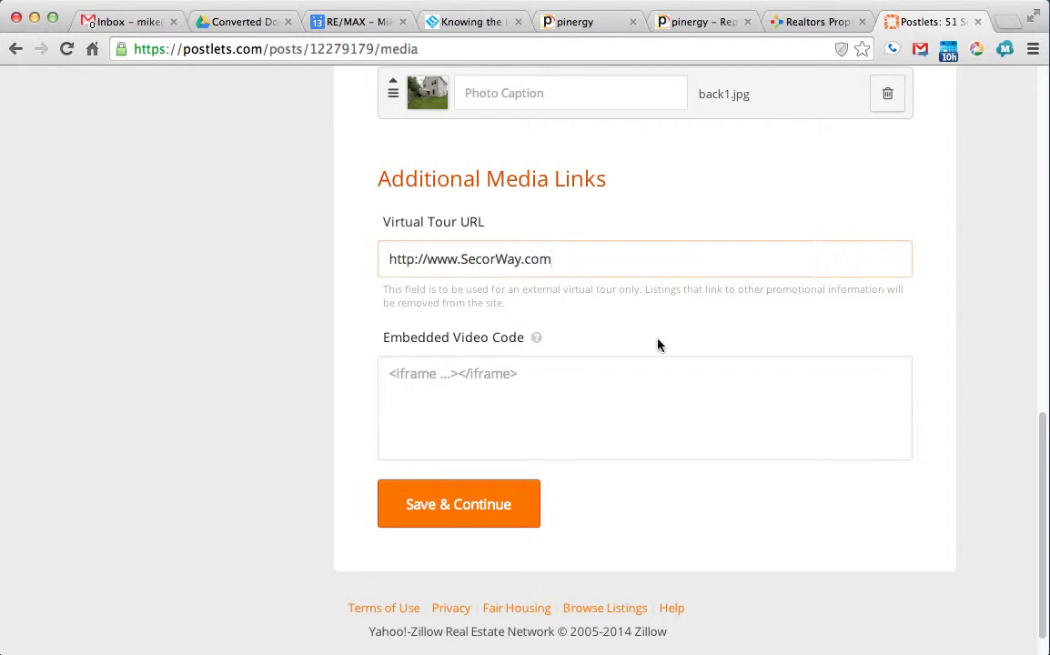
triple_click(556, 249)
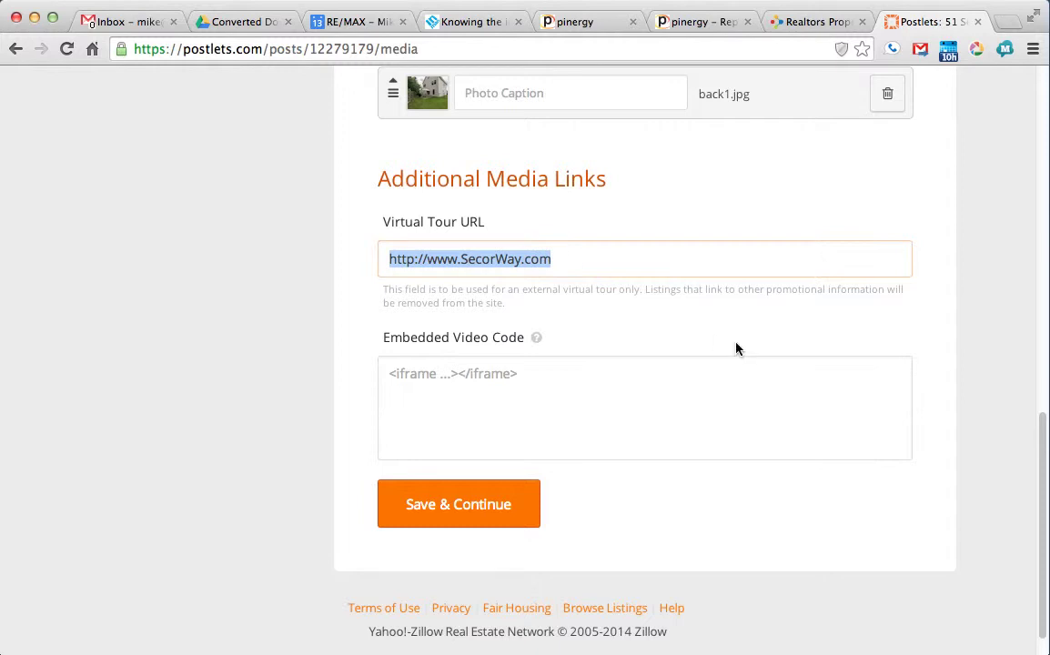
left_click(511, 504)
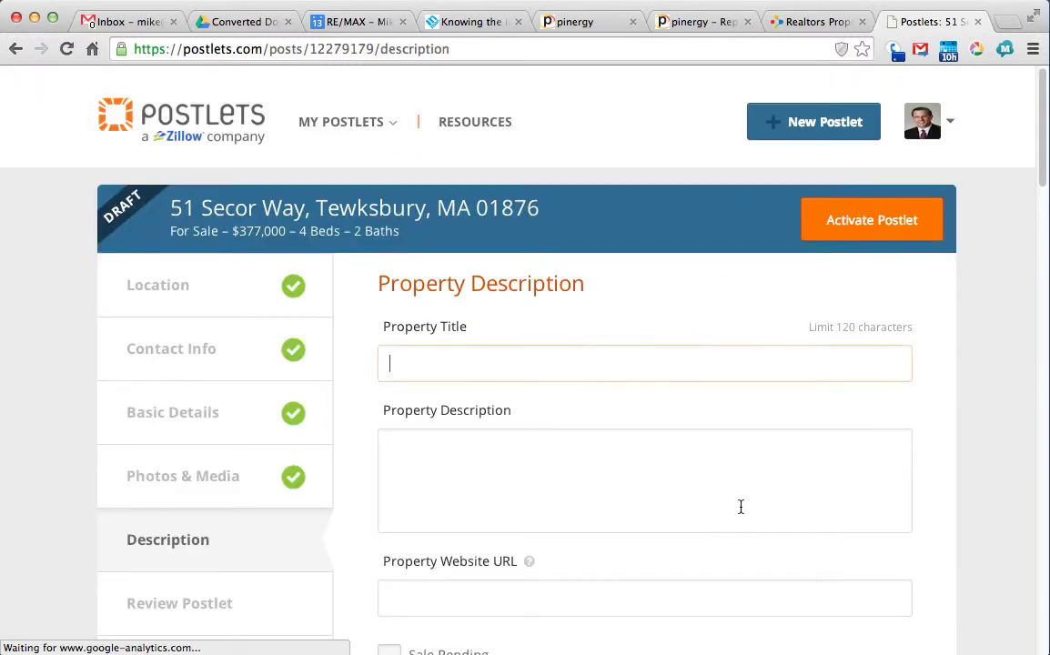
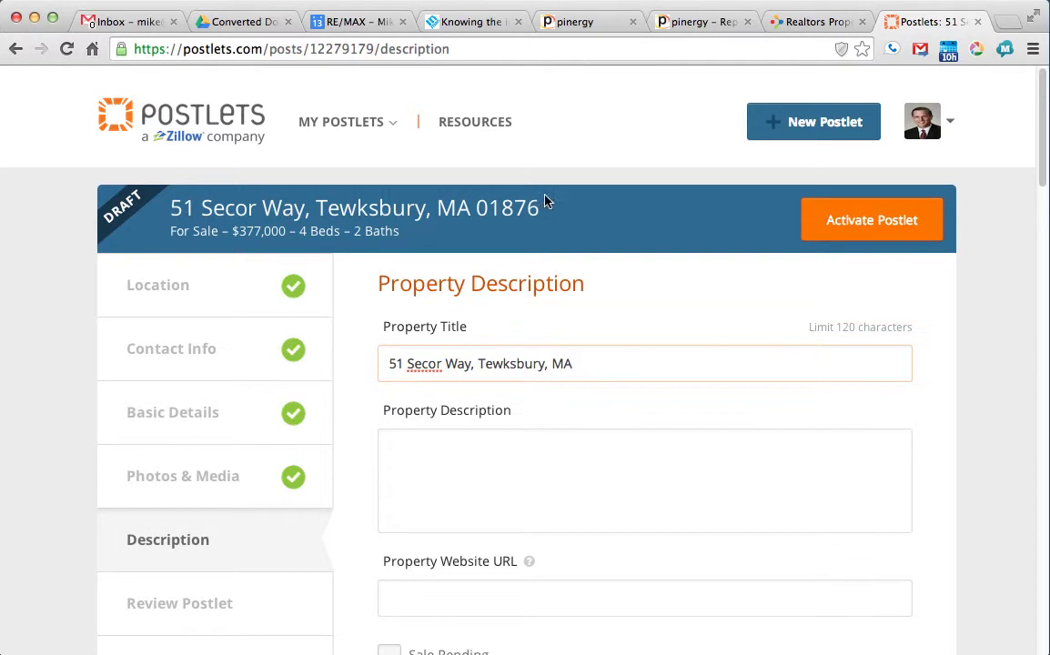
Step: Copy the MLS Remarks into Property Description, removing the trailing blank line
left_click(705, 22)
triple_click(382, 433)
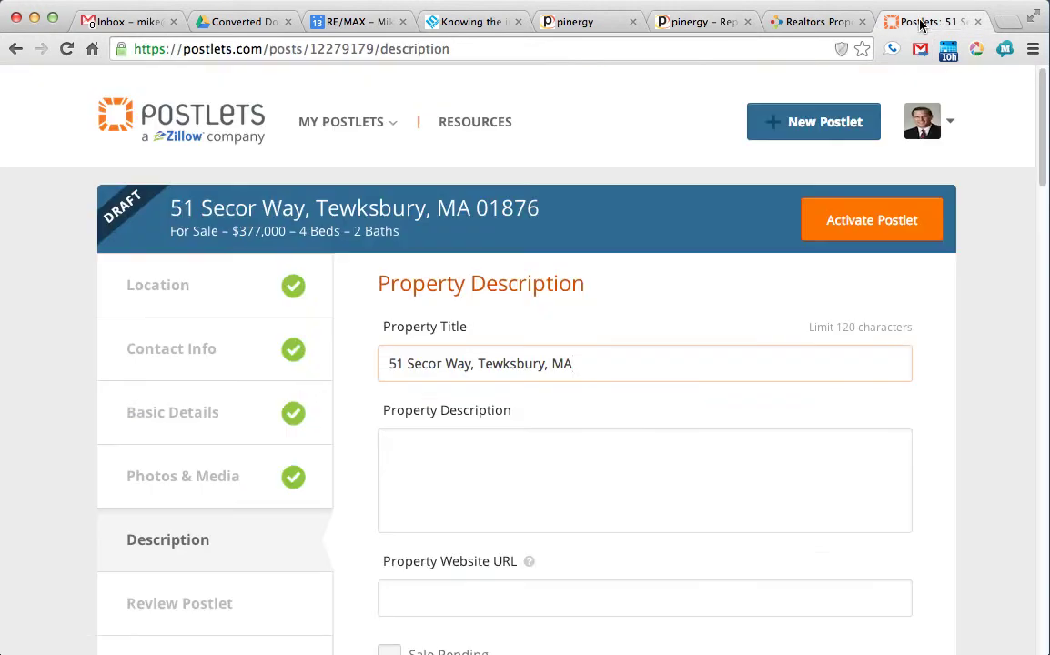
left_click(928, 22)
left_click(611, 513)
key("super+v")
key("BackSpace")
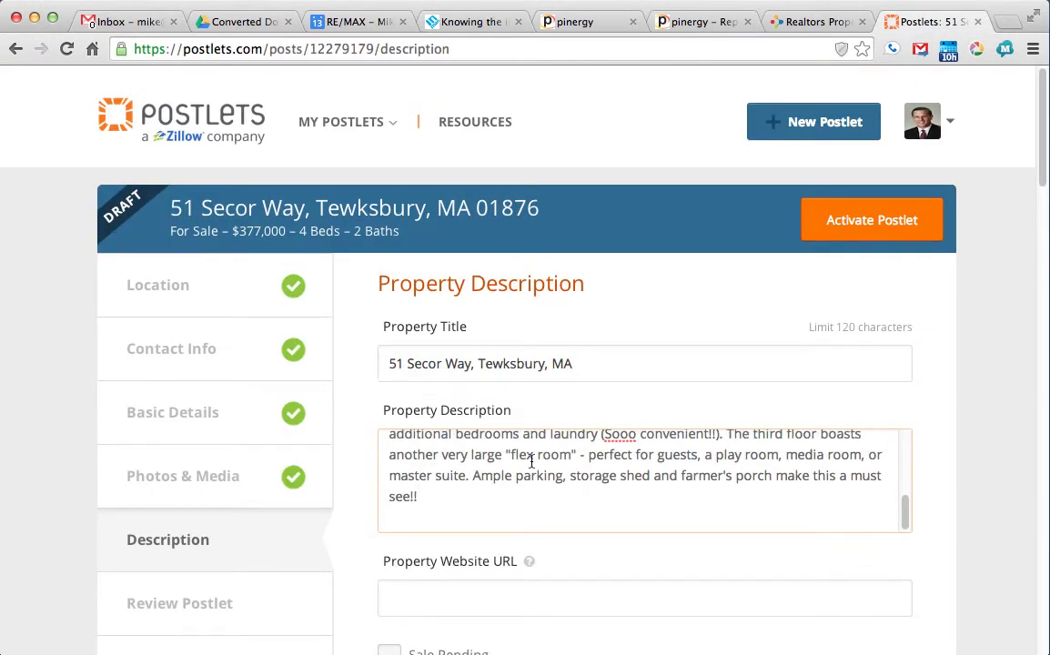
scroll(573, 415, "down", 2)
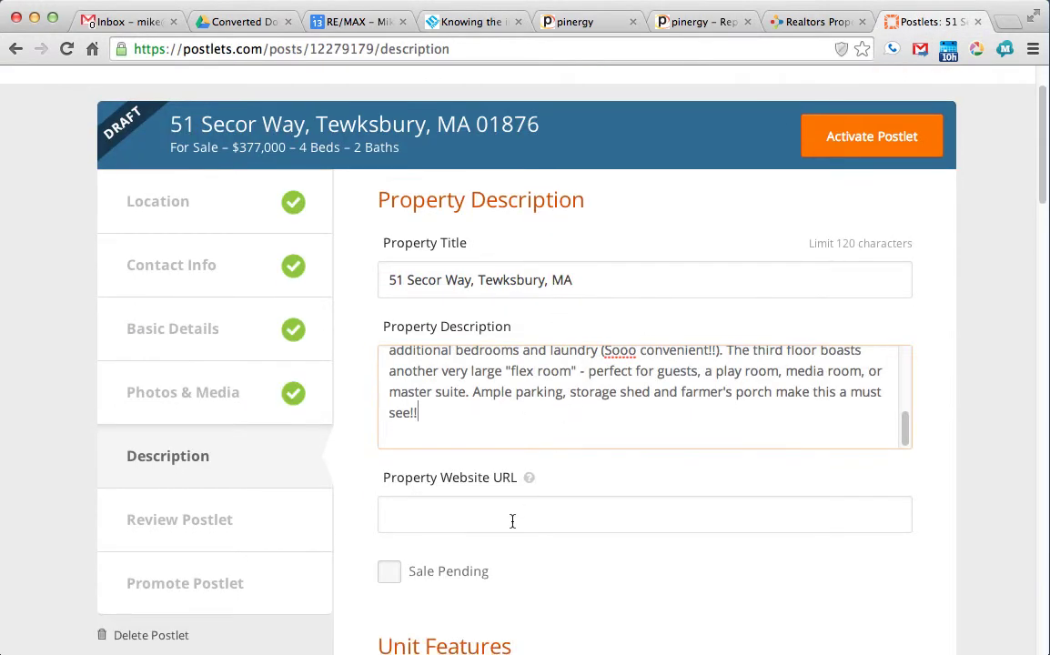
type("www.")
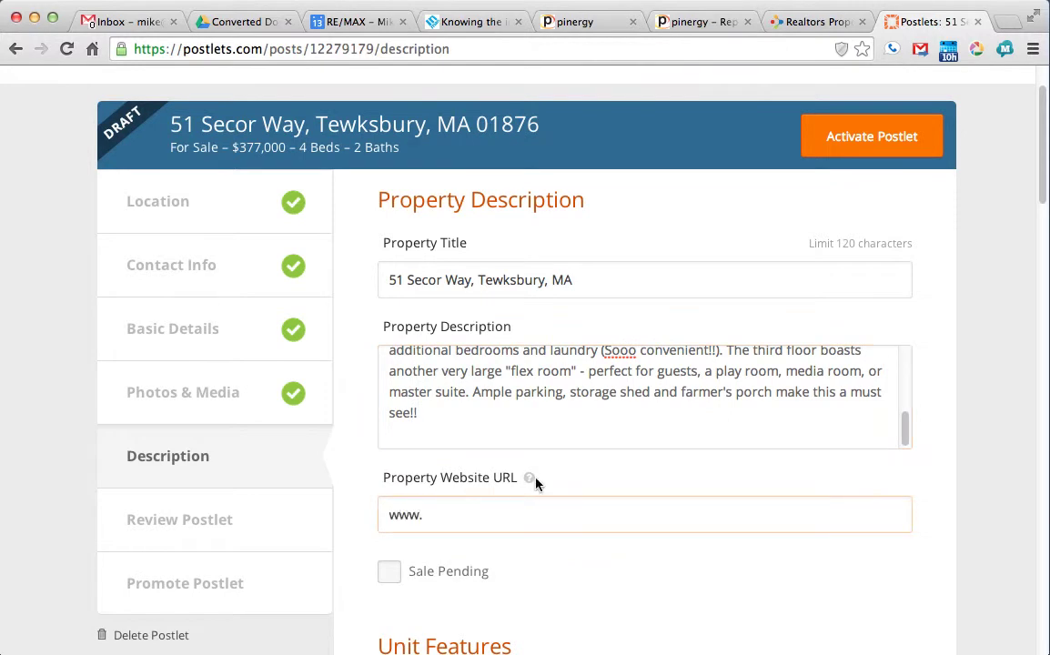
type("SecorWay.com")
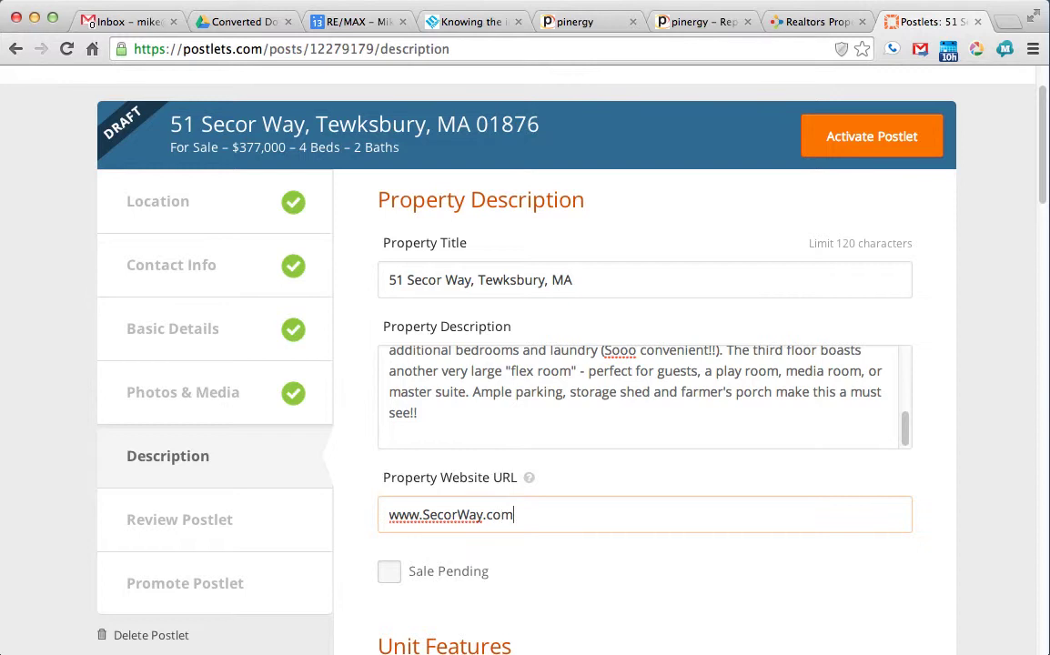
scroll(557, 510, "down", 10)
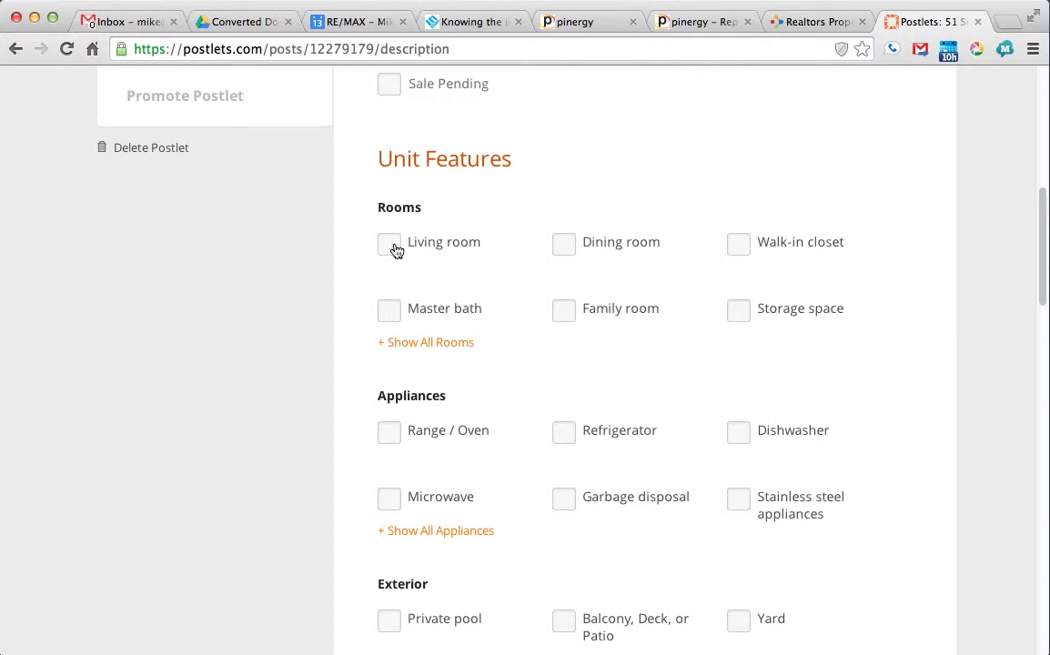
Step: Tick Living room, Master bath, Walk-in closet and Storage space under Rooms
left_click(708, 23)
left_click(930, 22)
left_click(391, 247)
left_click(388, 309)
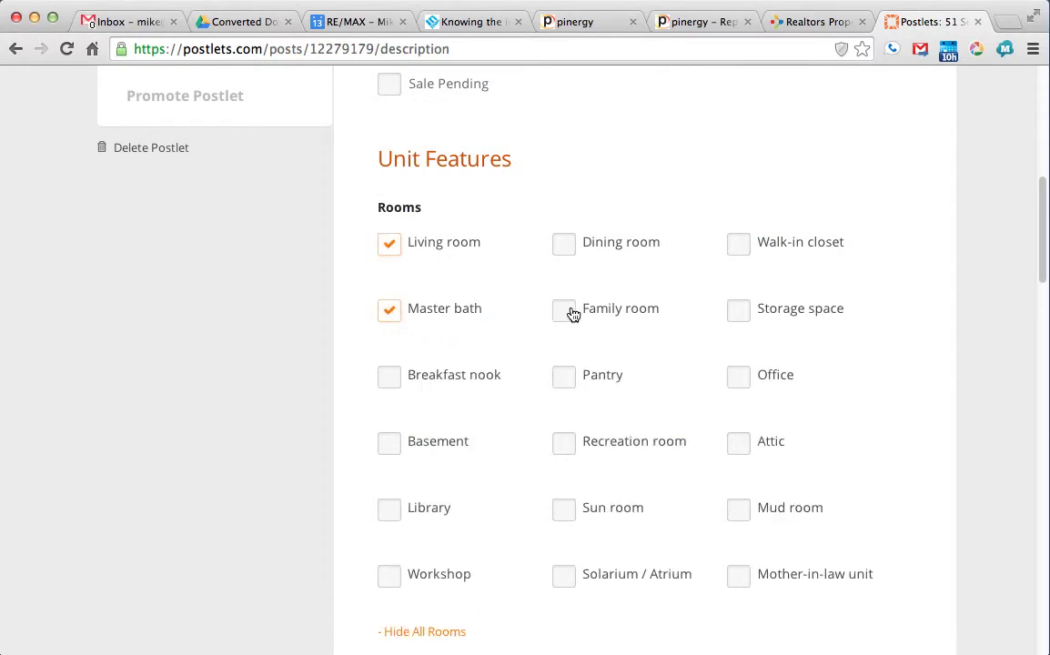
left_click(737, 244)
scroll(553, 272, "down", 2)
scroll(553, 271, "down", 1)
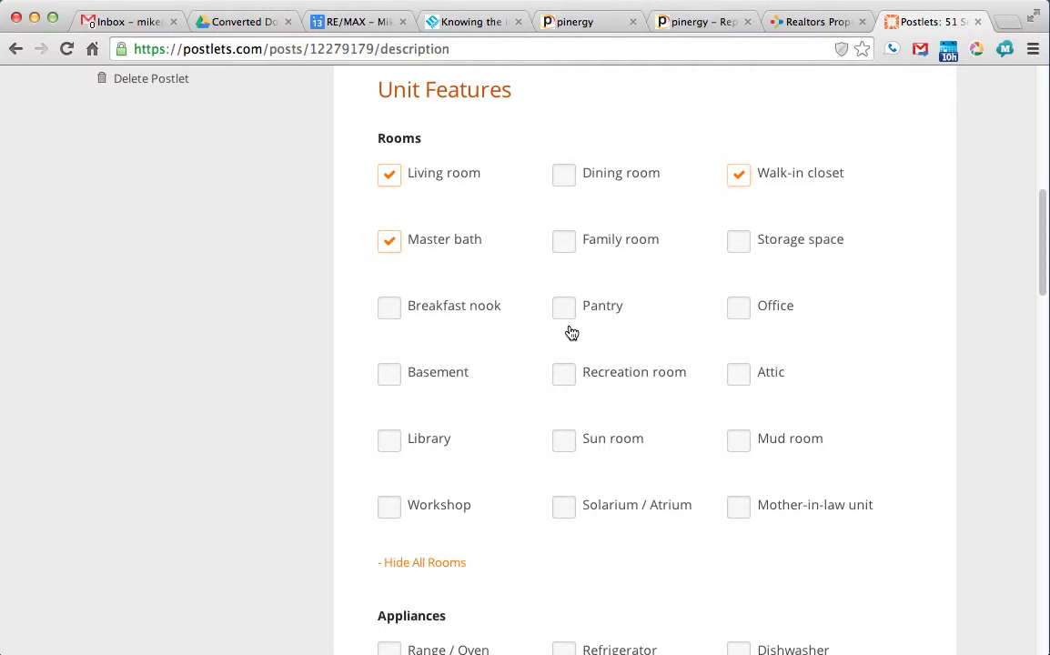
scroll(572, 333, "down", 1)
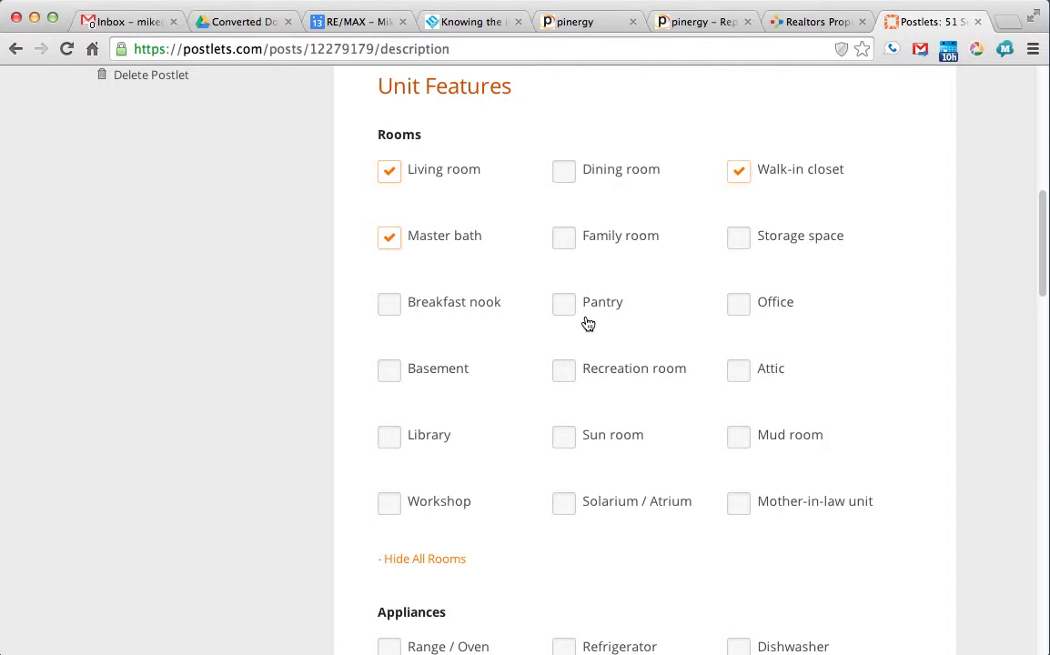
scroll(588, 324, "down", 2)
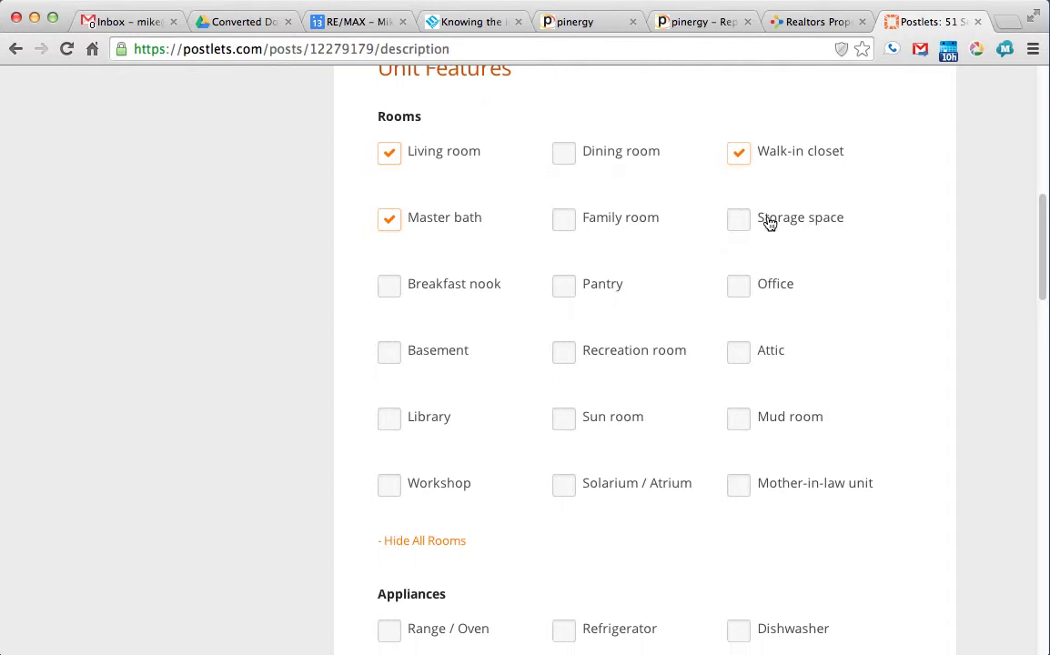
left_click(735, 224)
Step: Tick Range / Oven and Refrigerator under Appliances
scroll(610, 314, "down", 2)
scroll(612, 316, "down", 5)
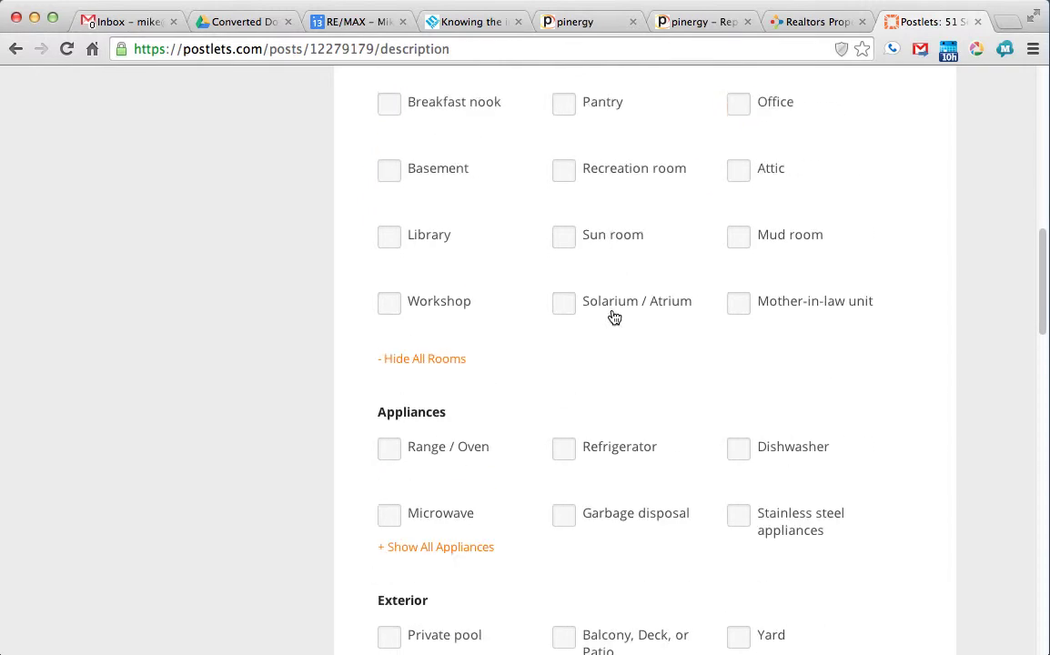
scroll(611, 316, "down", 2)
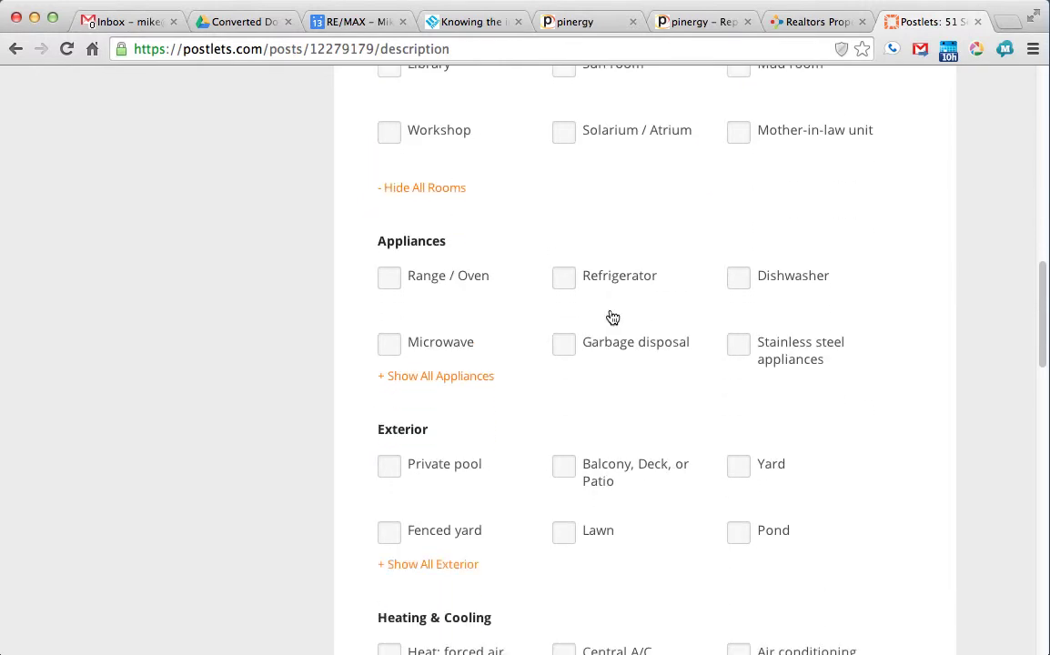
left_click(399, 284)
left_click(562, 282)
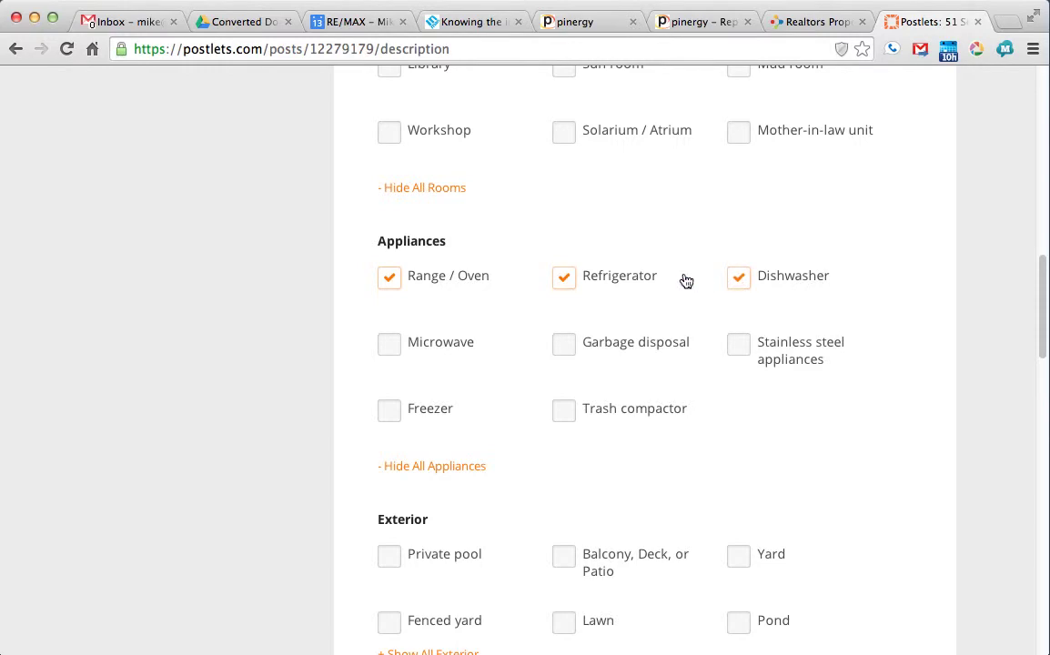
Step: Check the MLS listing's features, then tick Garbage disposal under Appliances in Postlets
left_click(696, 22)
scroll(506, 348, "down", 2)
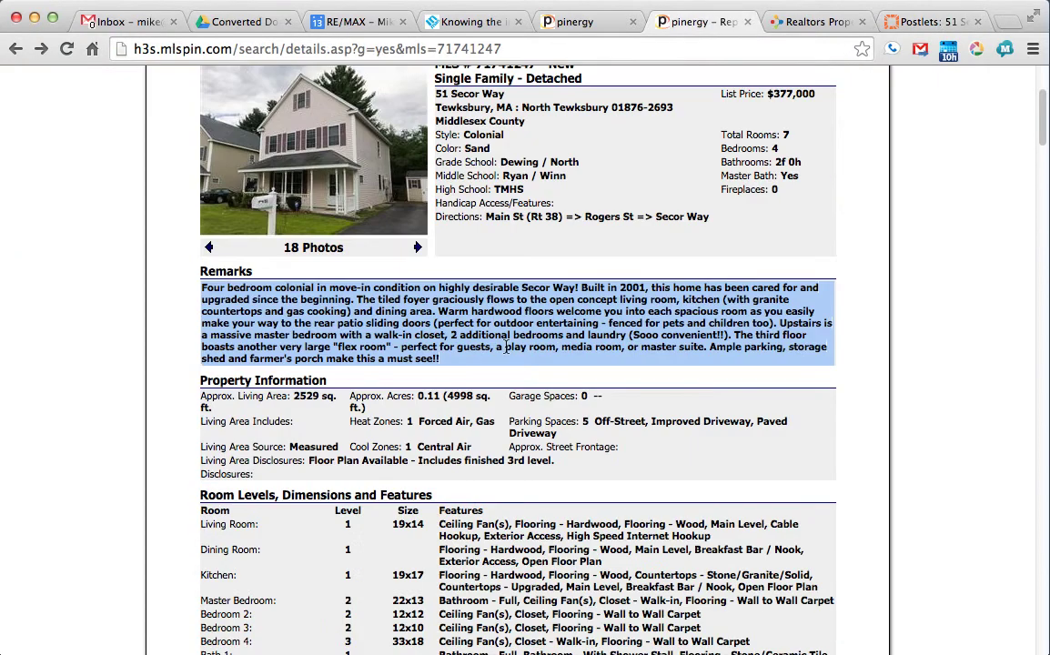
scroll(506, 347, "down", 5)
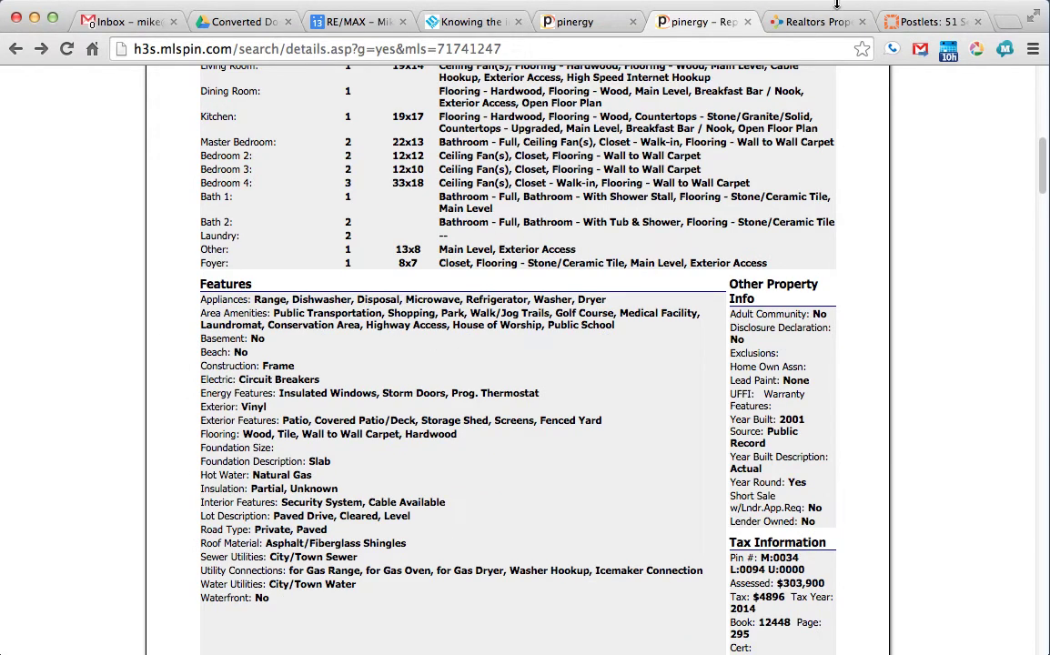
left_click(928, 22)
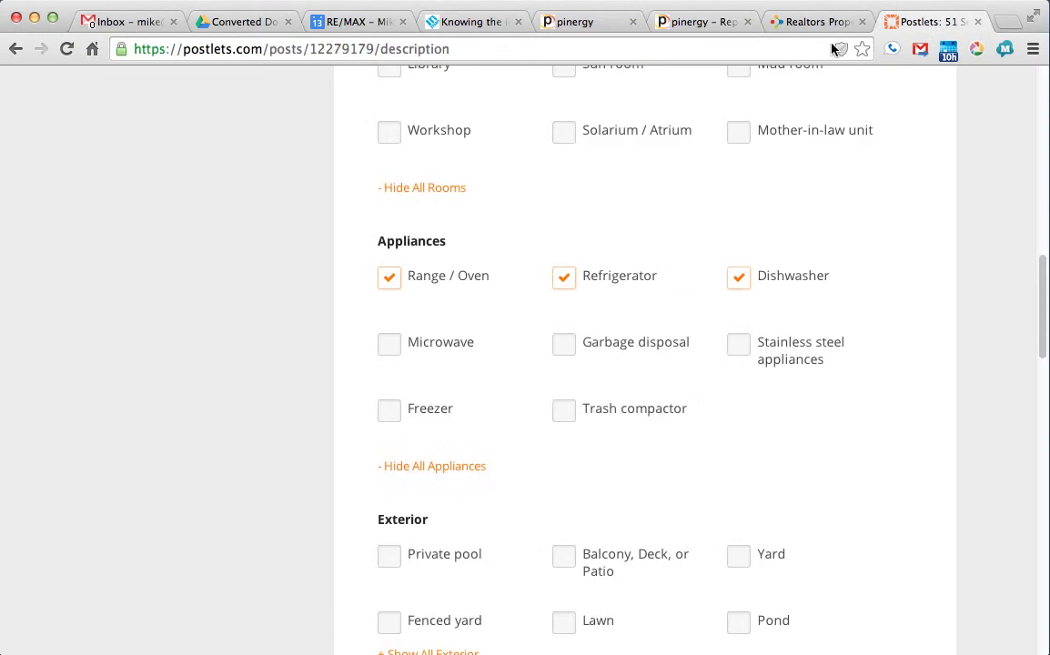
left_click(564, 349)
Step: Page through the Pinergy listing photos past the bathroom to the bedroom pictures
left_click(692, 27)
scroll(510, 300, "up", 10)
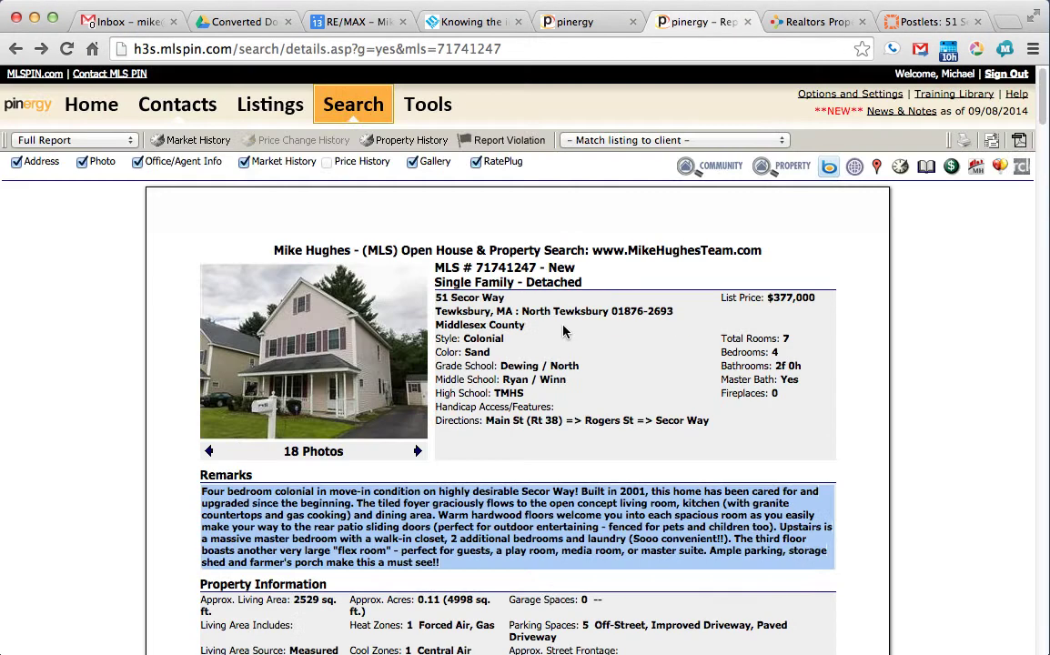
left_click(417, 453)
left_click(416, 452)
left_click(416, 452)
left_click(417, 453)
left_click(417, 453)
left_click(416, 453)
left_click(416, 454)
left_click(417, 452)
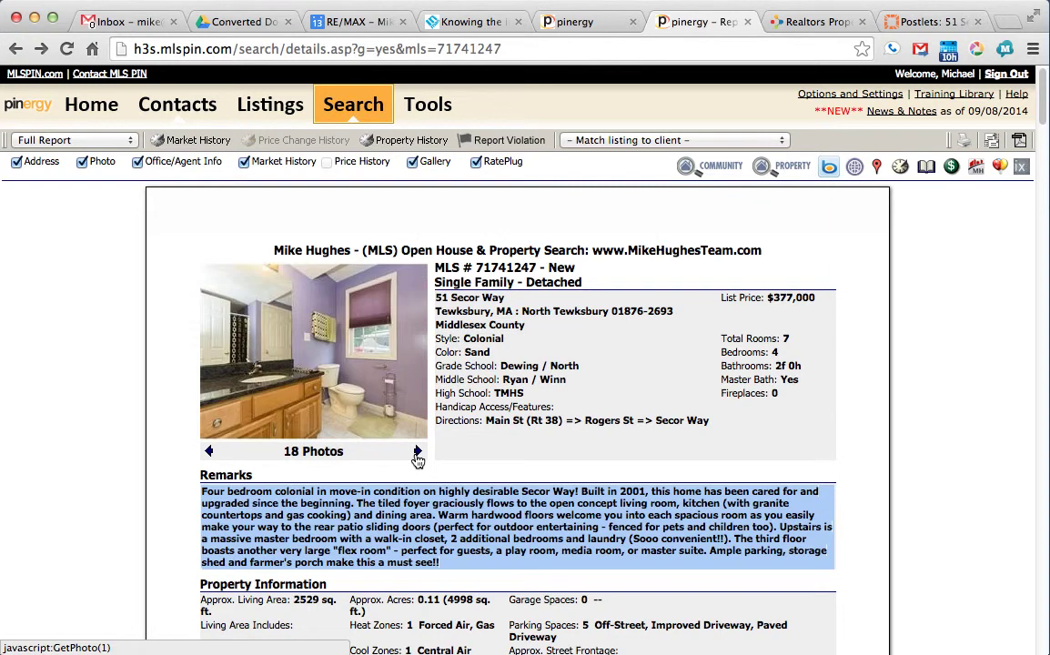
left_click(416, 453)
left_click(417, 453)
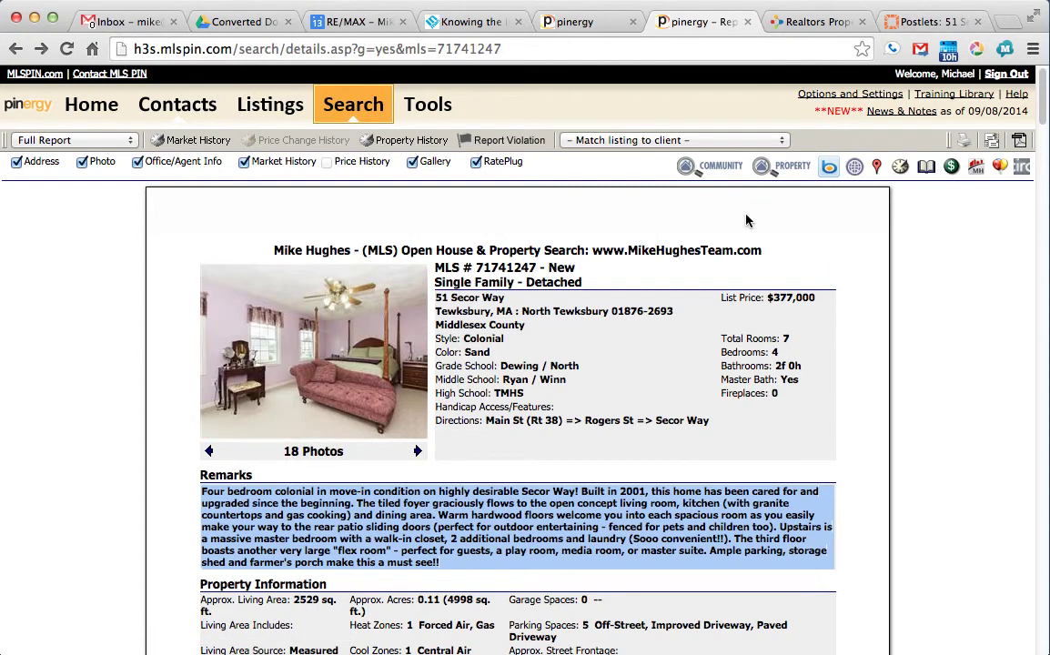
left_click(923, 22)
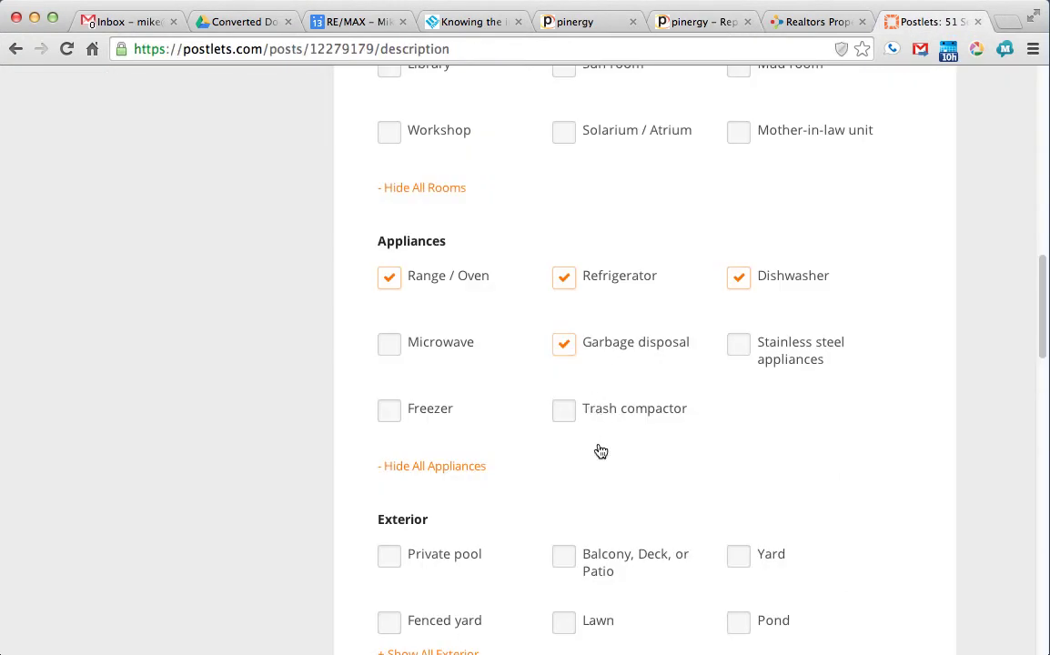
Step: Show all Exterior options and tick Lawn, Yard and Porch
scroll(600, 451, "down", 5)
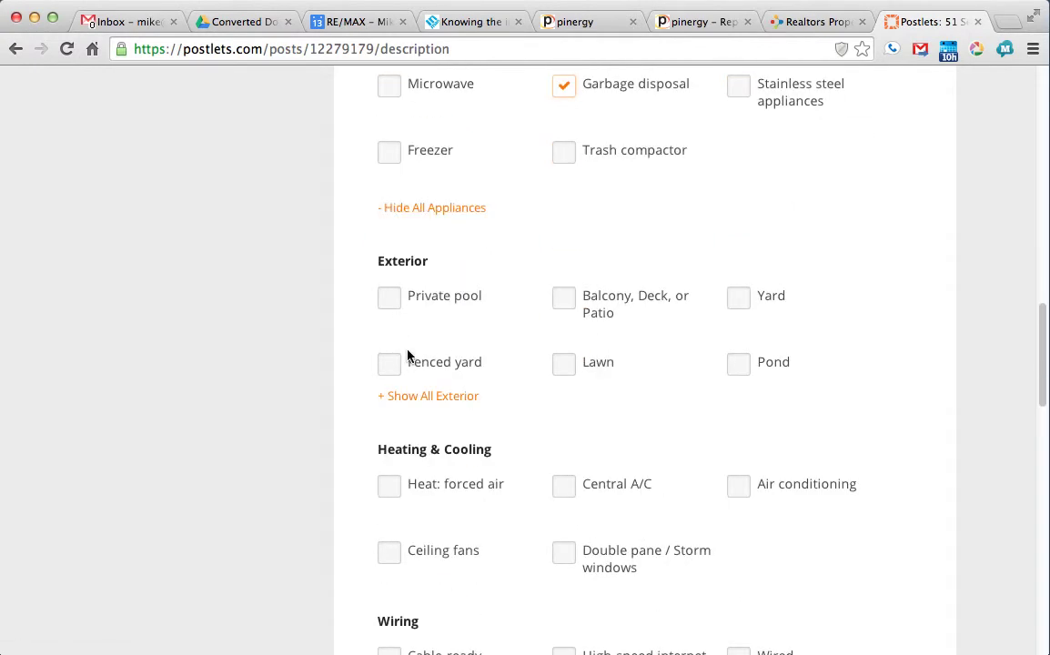
left_click(408, 397)
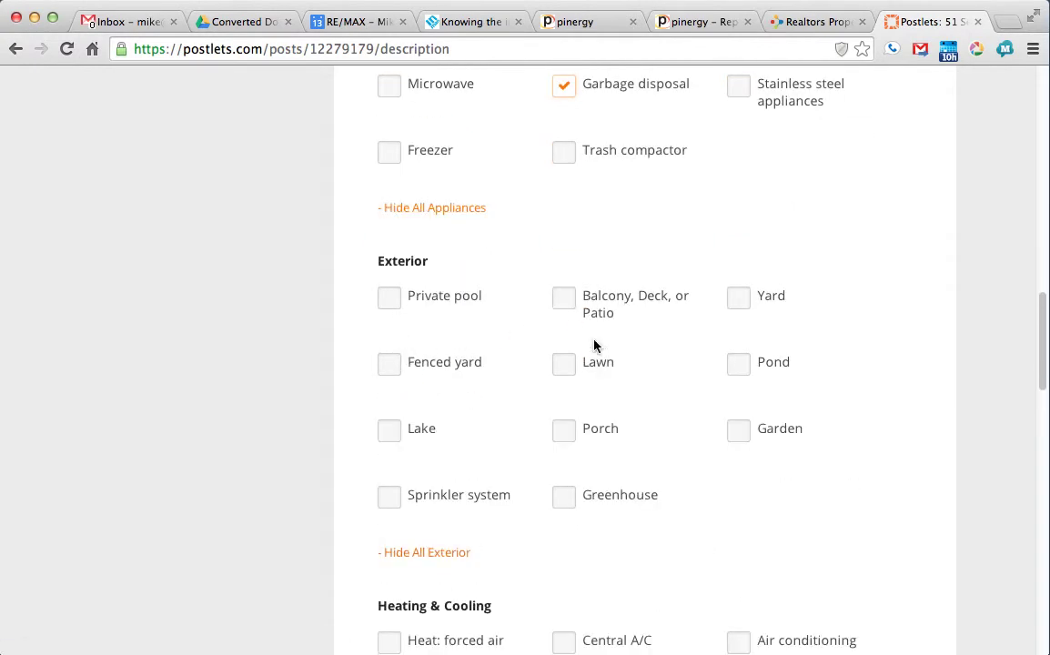
left_click(566, 366)
left_click(738, 299)
left_click(564, 433)
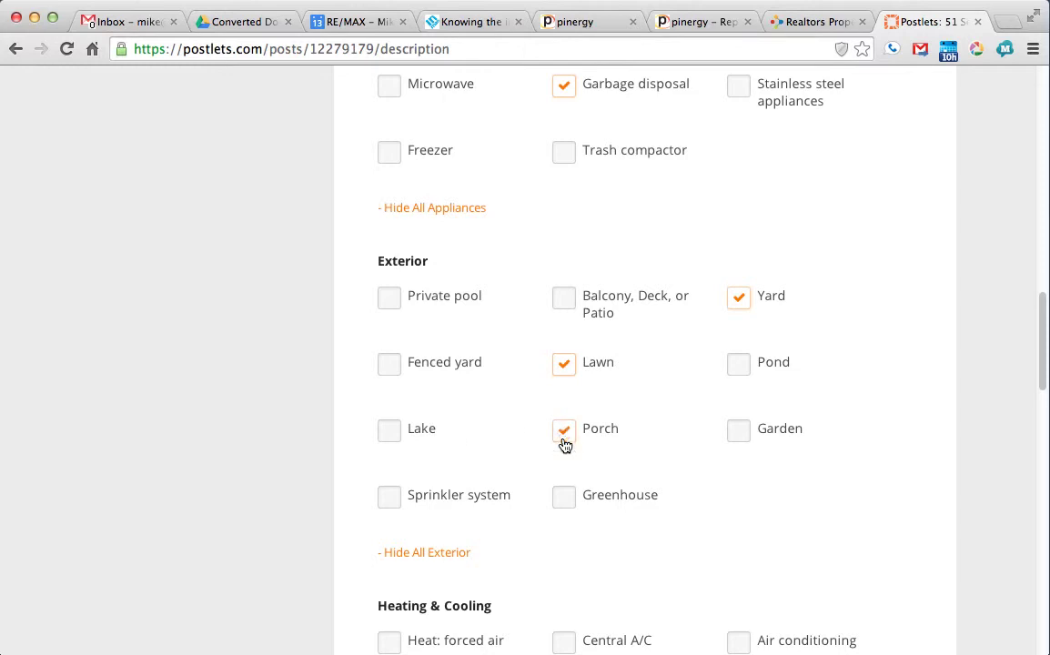
Step: Tick Forced air, Central A/C, Air conditioning, Ceiling fans and Storm windows under Heating & Cooling
scroll(665, 415, "down", 3)
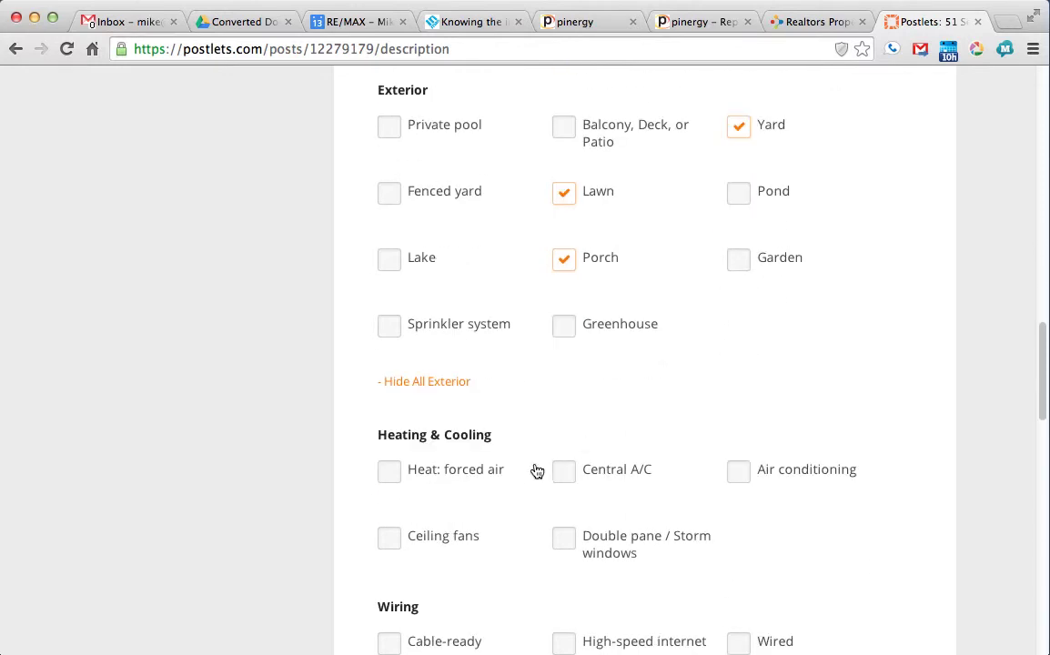
scroll(528, 473, "down", 1)
left_click(390, 414)
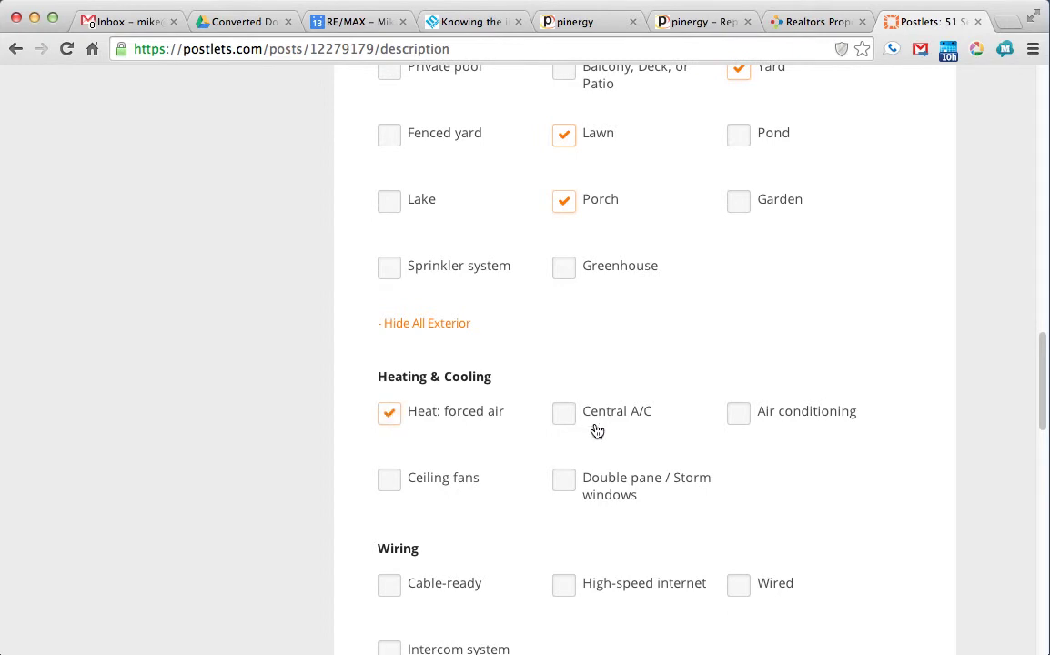
left_click(564, 416)
left_click(737, 416)
scroll(561, 509, "down", 2)
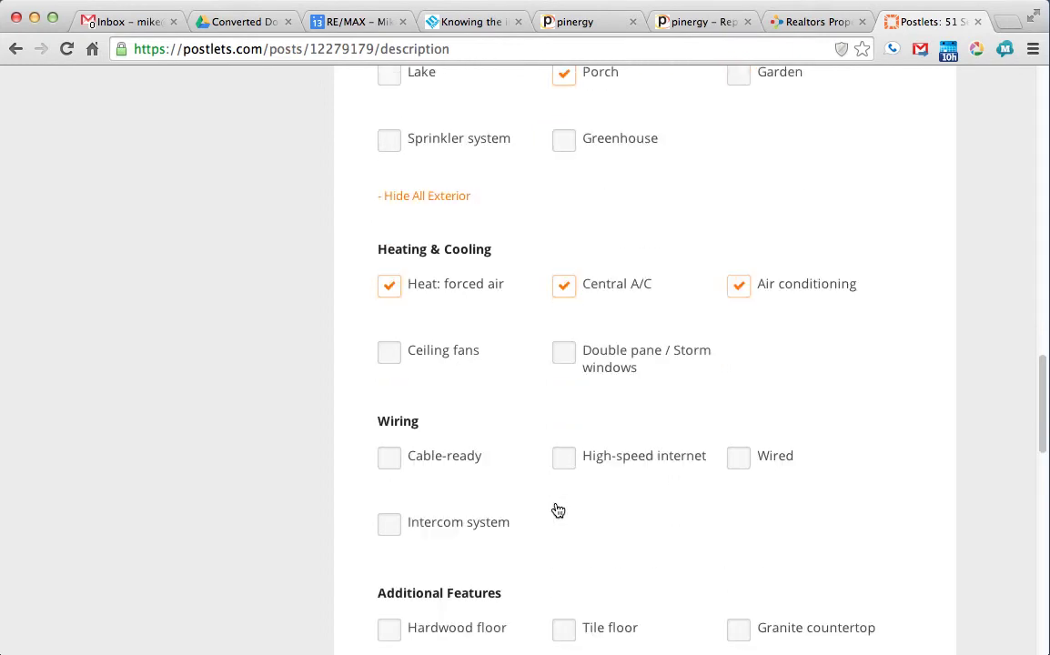
left_click(389, 353)
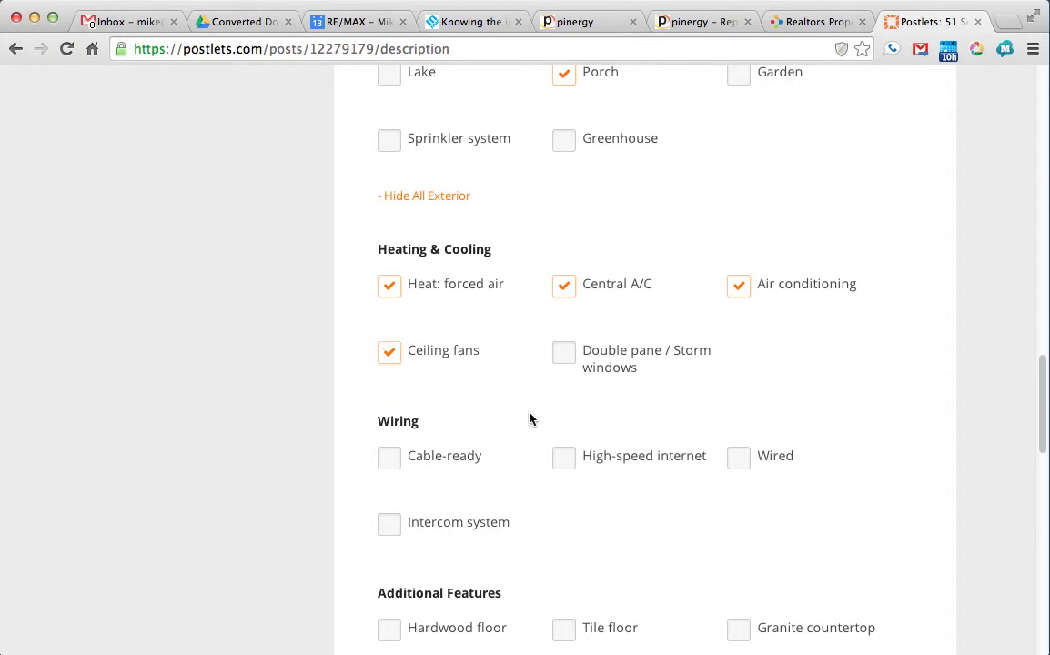
left_click(563, 354)
Step: Tick Cable-ready, High-speed internet, Hardwood floor, Tile floor and Granite countertop
left_click(395, 459)
left_click(564, 460)
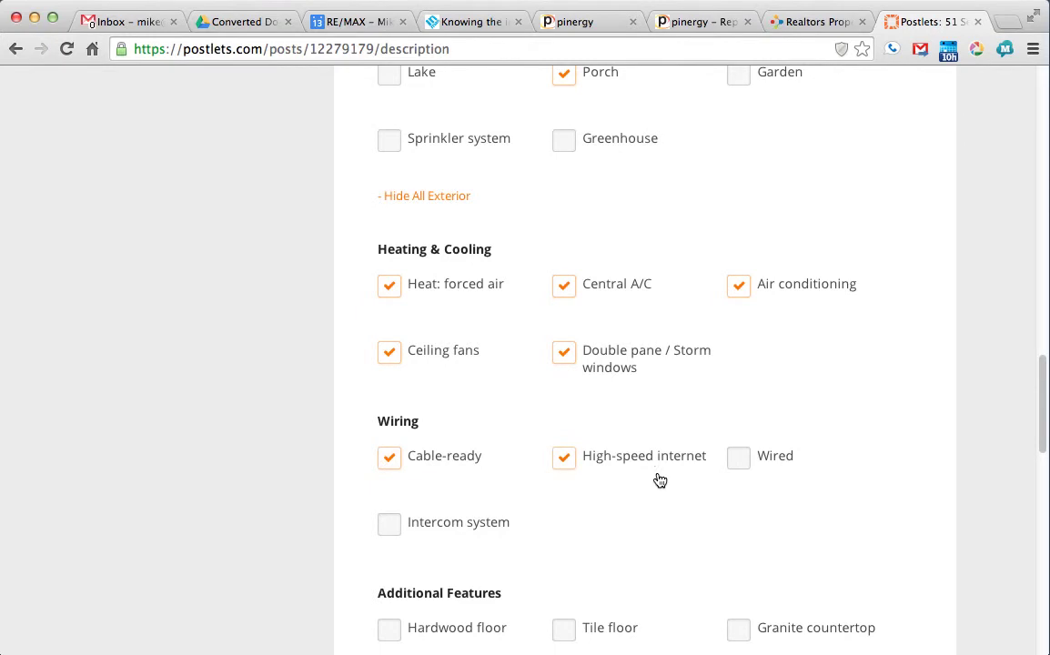
scroll(577, 508, "down", 3)
left_click(577, 505)
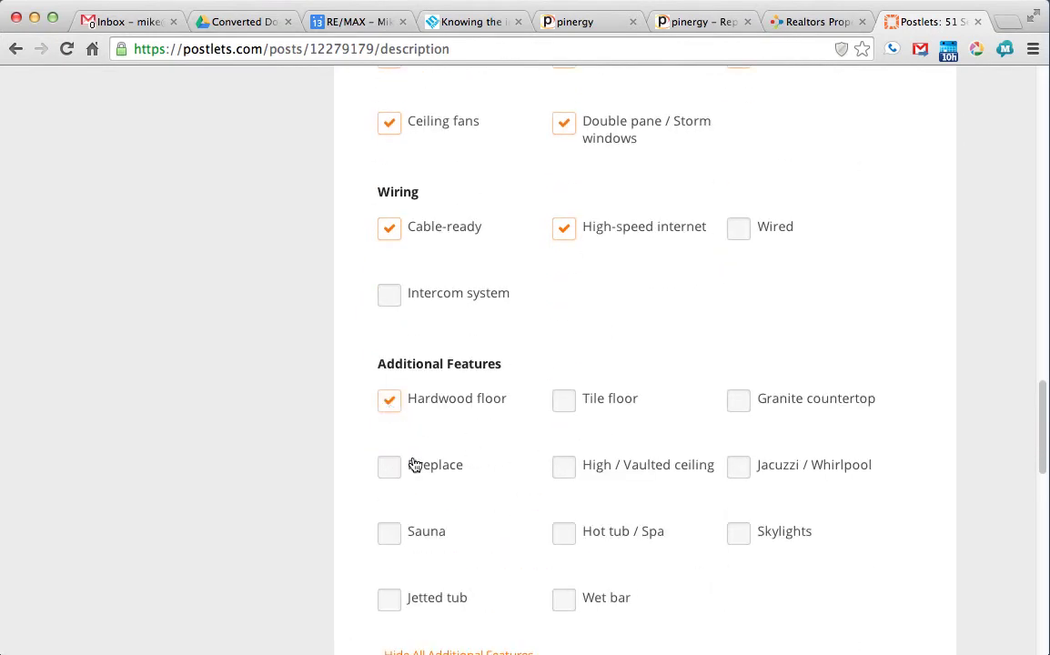
left_click(564, 404)
left_click(740, 401)
scroll(619, 455, "down", 1)
scroll(613, 458, "down", 1)
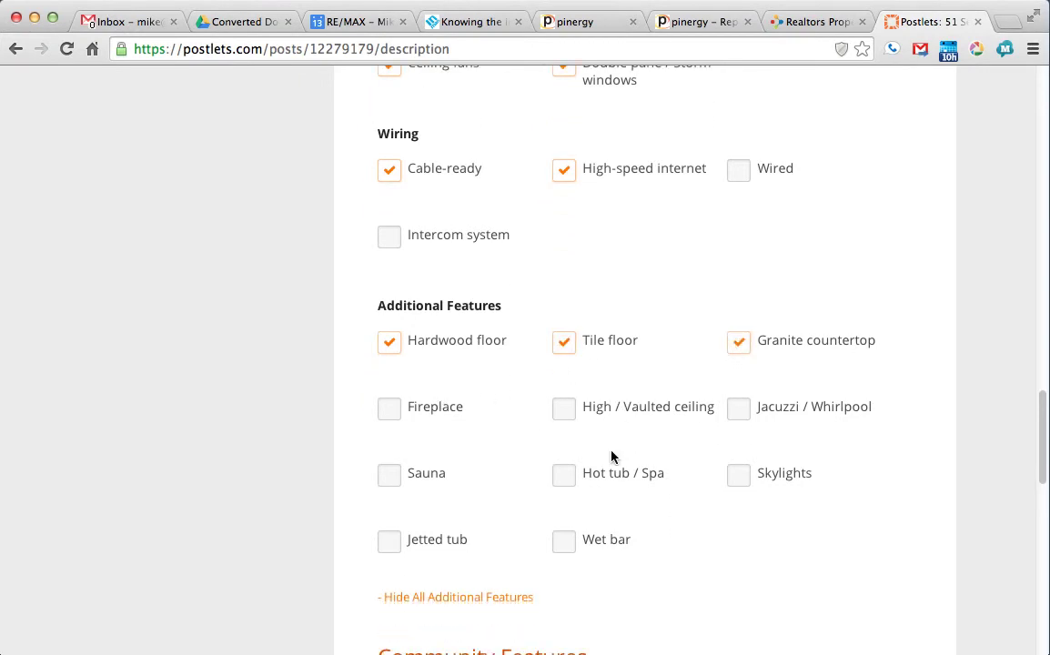
scroll(610, 458, "down", 5)
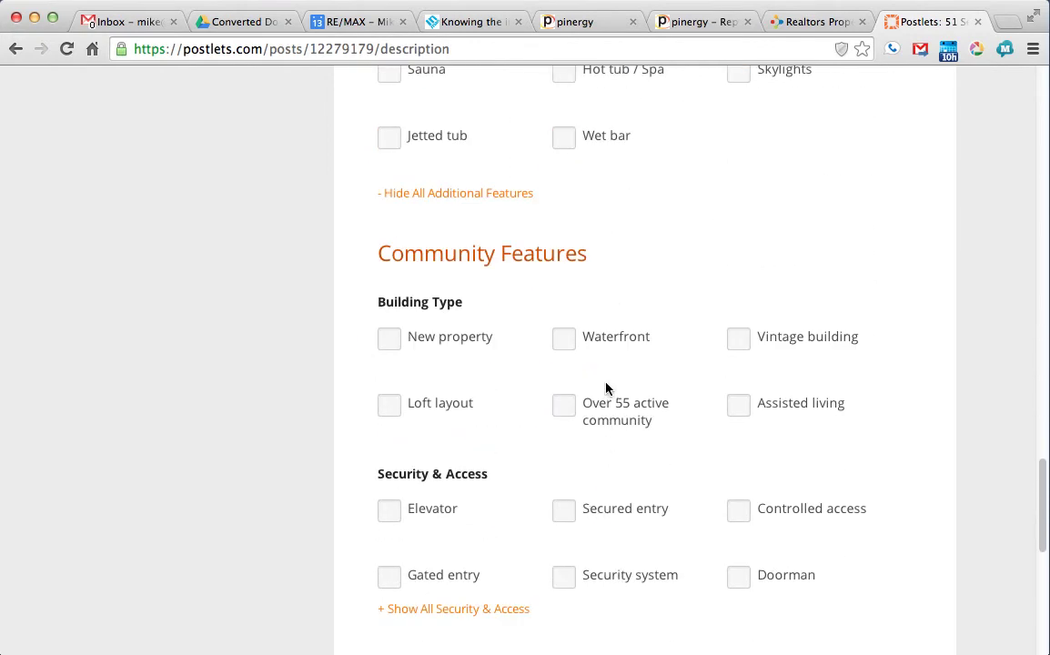
Step: Tick Near transportation under Facilities & Recreation and Off-street parking under Communal Parking
scroll(567, 431, "down", 1)
scroll(569, 431, "down", 2)
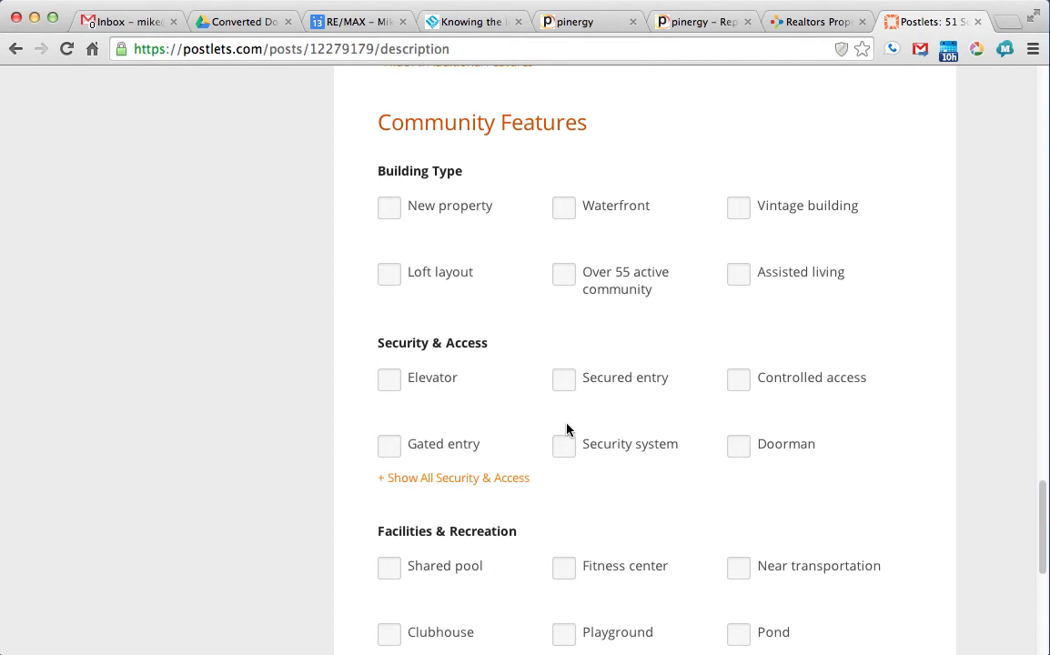
scroll(567, 430, "down", 3)
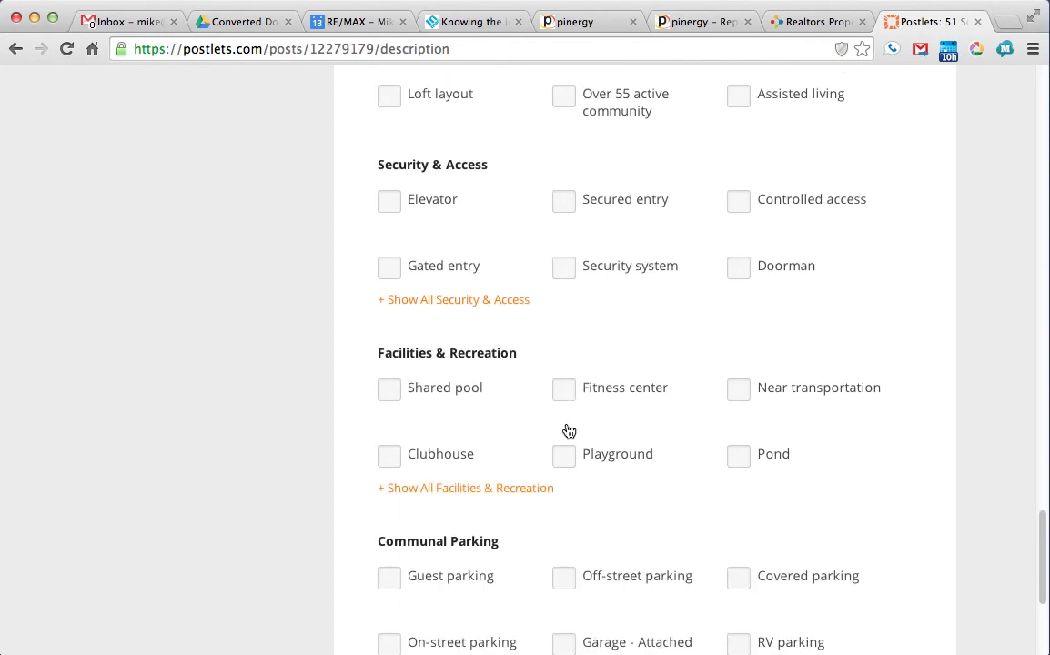
left_click(740, 397)
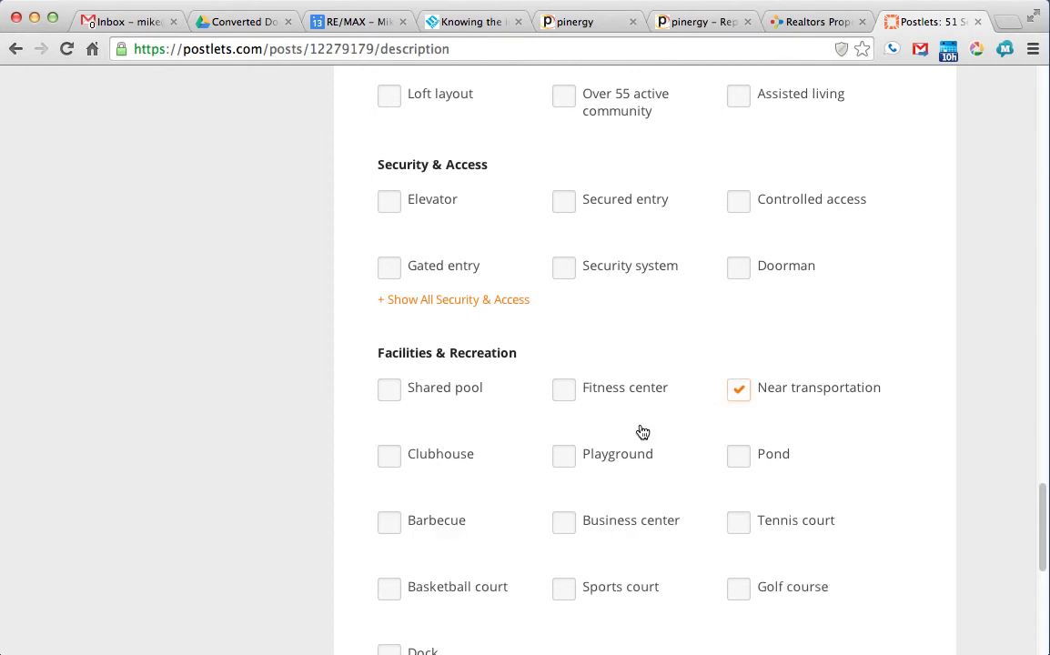
scroll(639, 433, "down", 2)
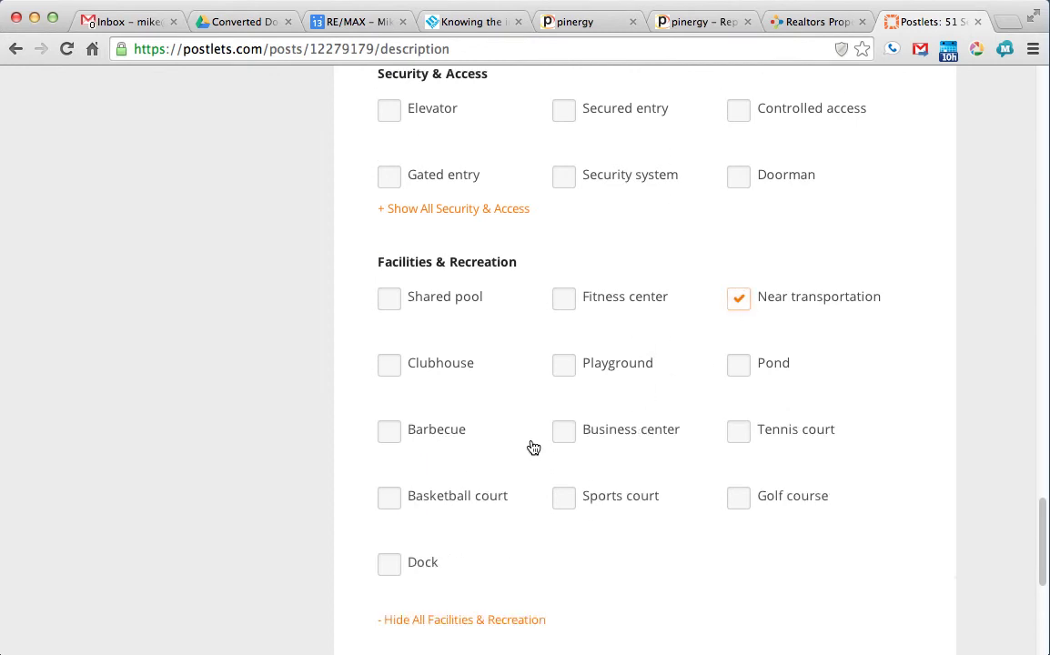
scroll(533, 446, "down", 5)
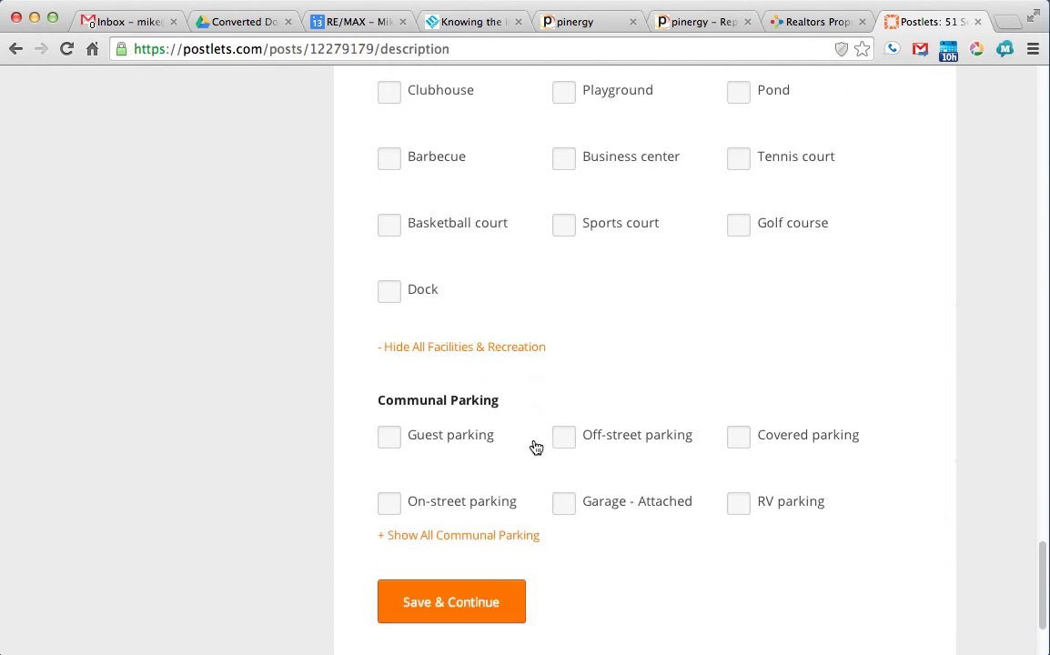
left_click(559, 441)
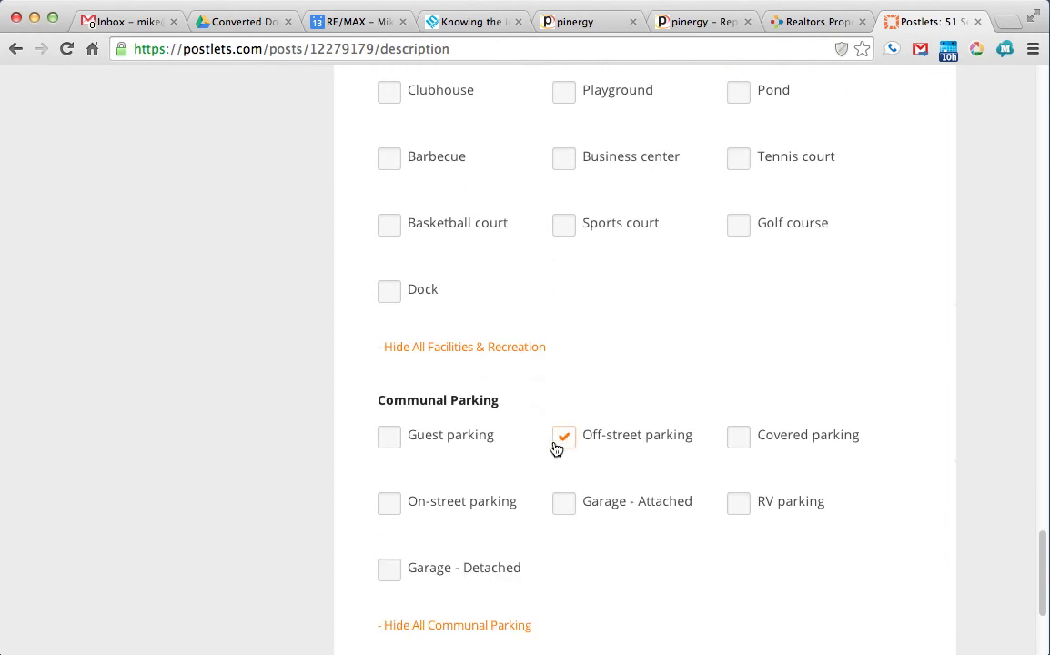
scroll(555, 449, "down", 4)
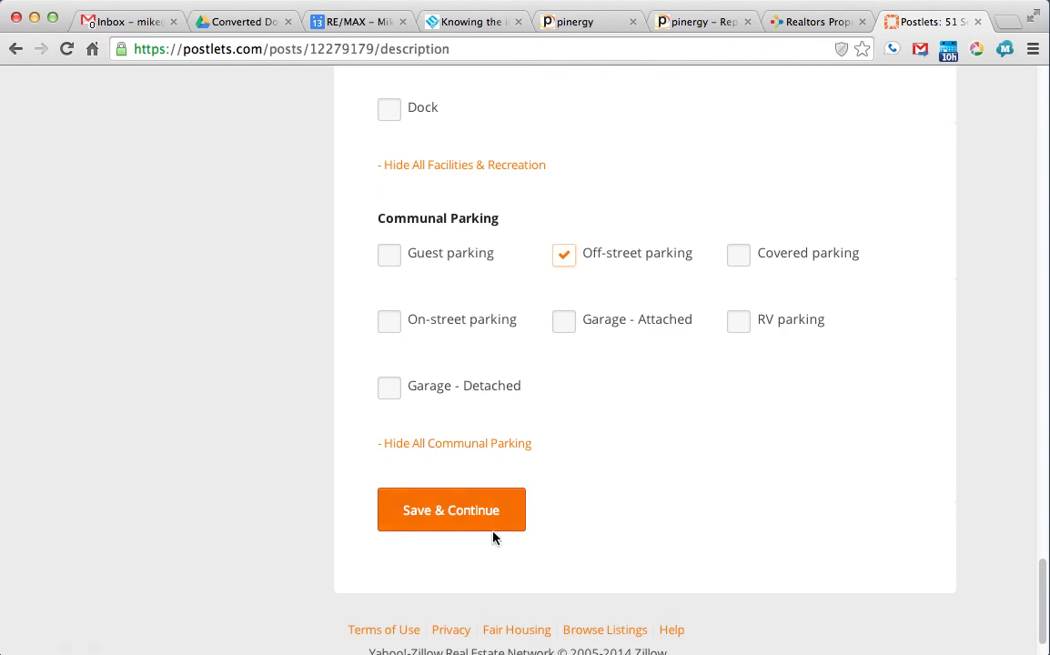
left_click(485, 528)
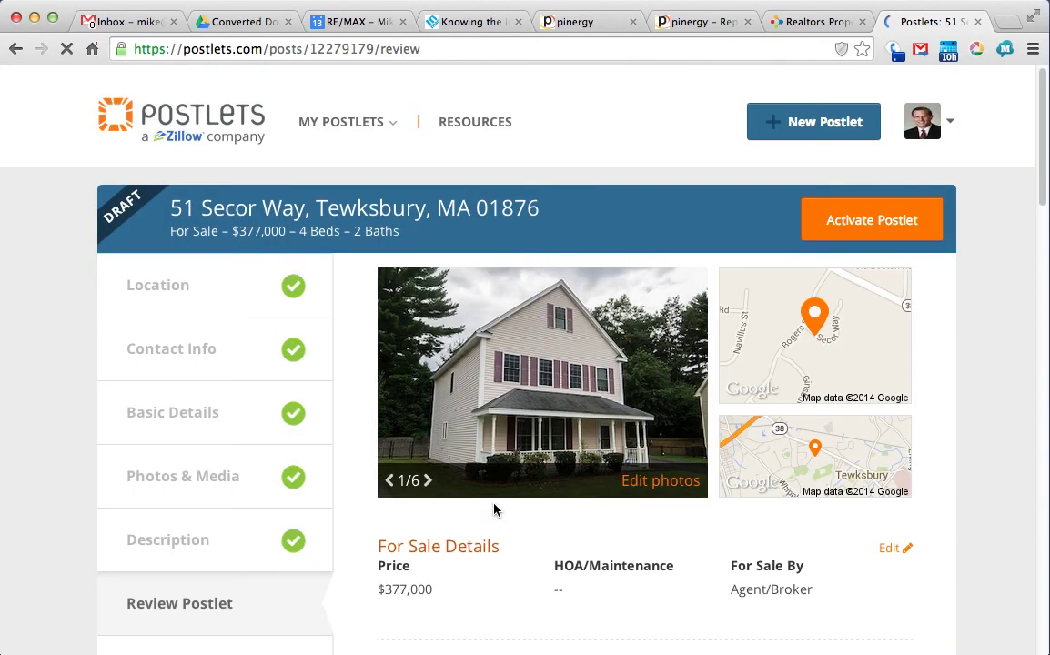
scroll(974, 503, "down", 3)
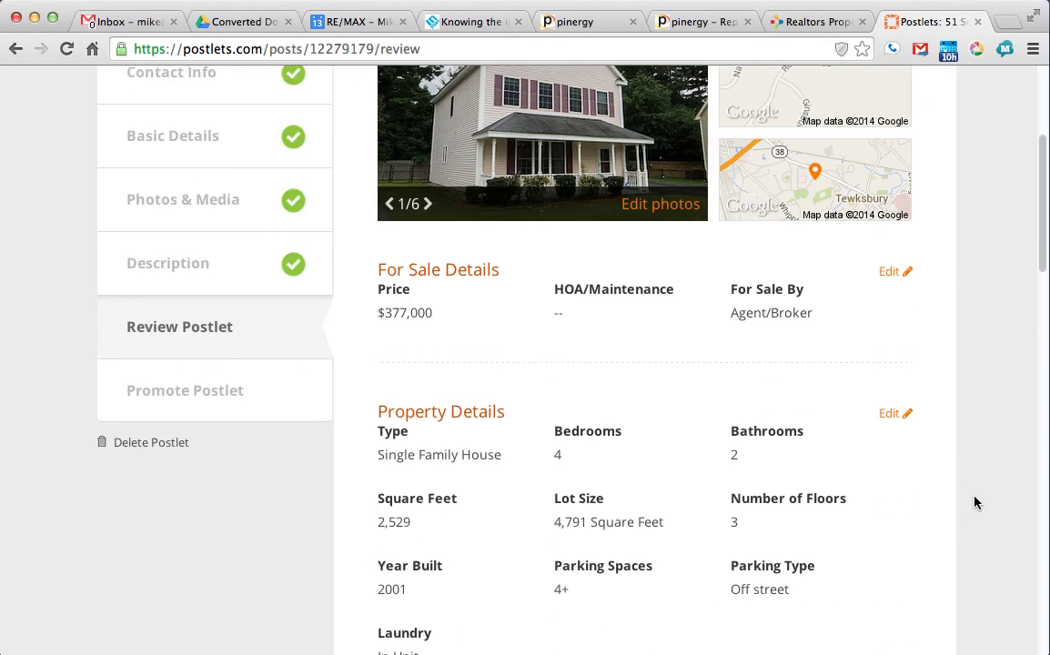
scroll(974, 504, "down", 13)
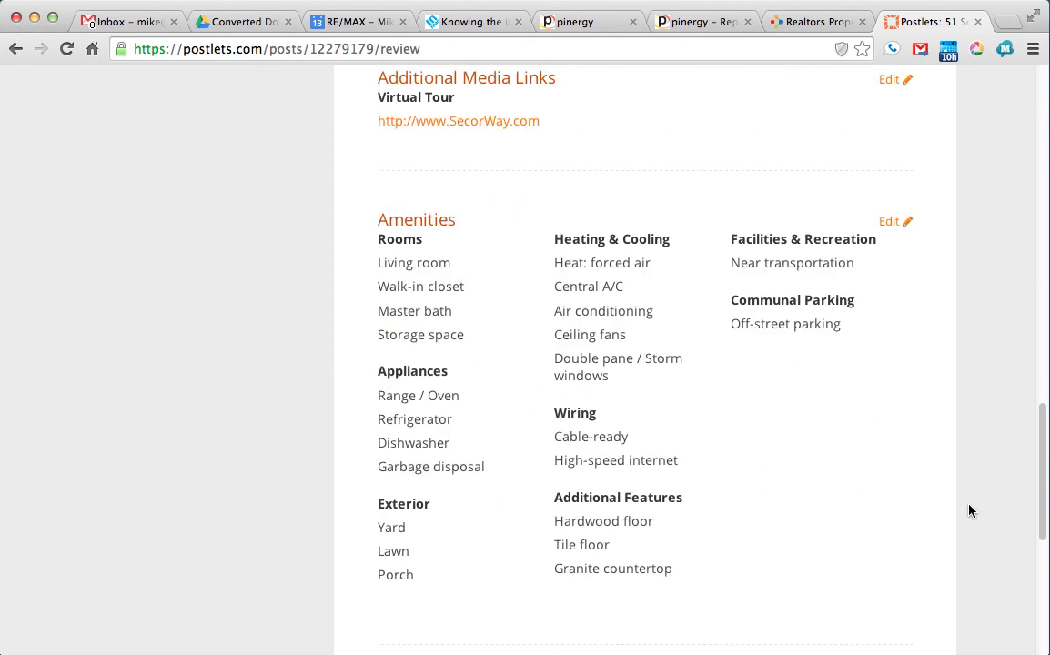
scroll(968, 511, "down", 5)
Step: Activate the postlet on Zillow and partners, dismiss the confirmation, and open My Profile
left_click(409, 469)
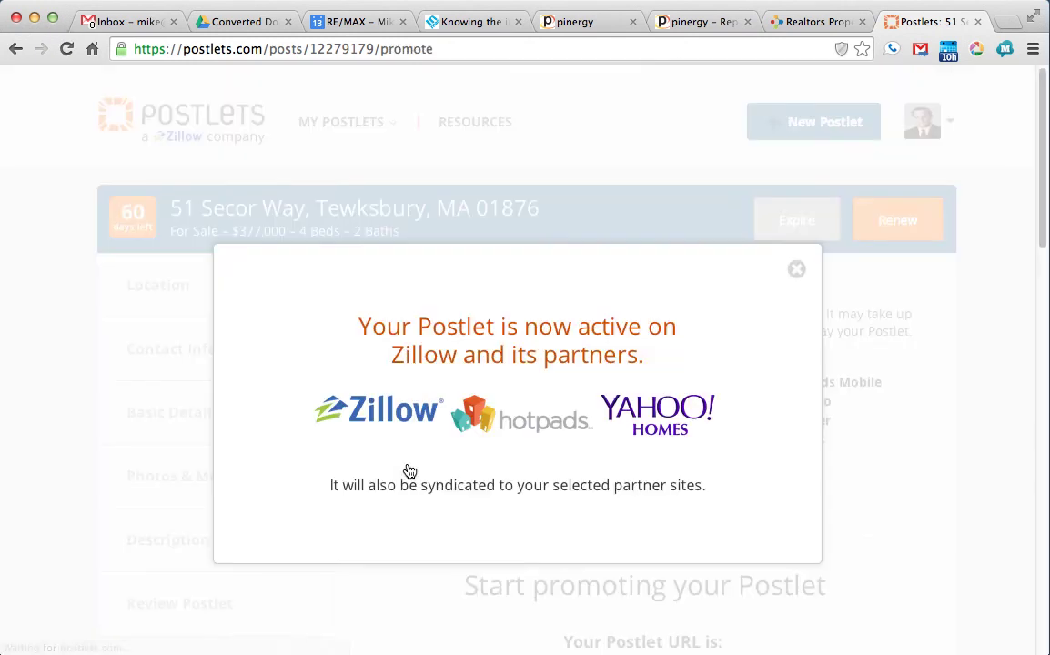
left_click(796, 271)
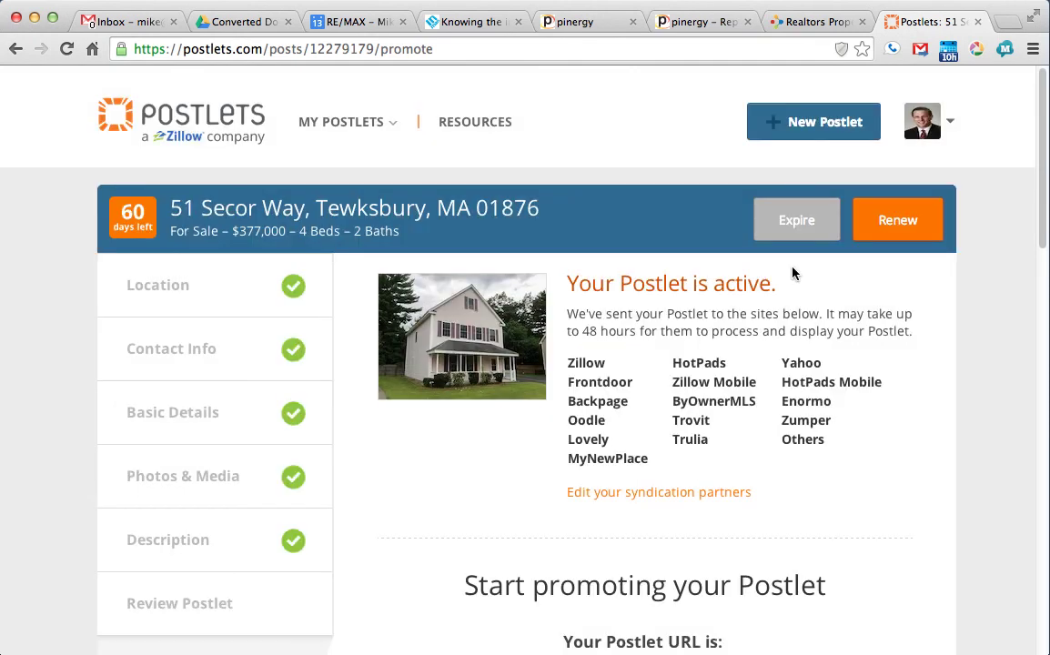
left_click(953, 126)
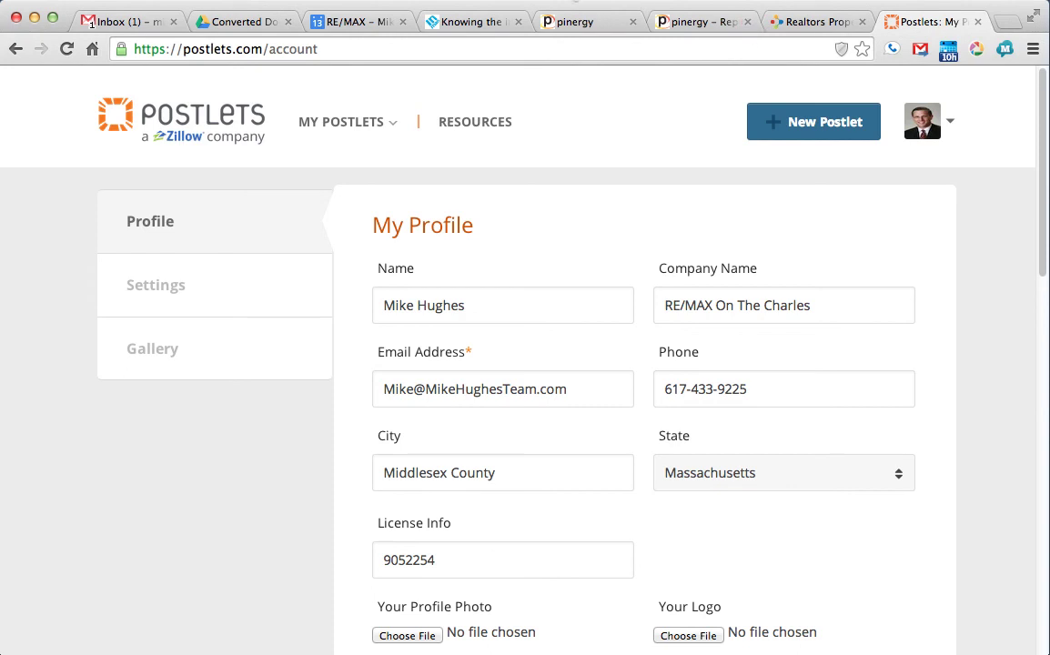
left_click(576, 1)
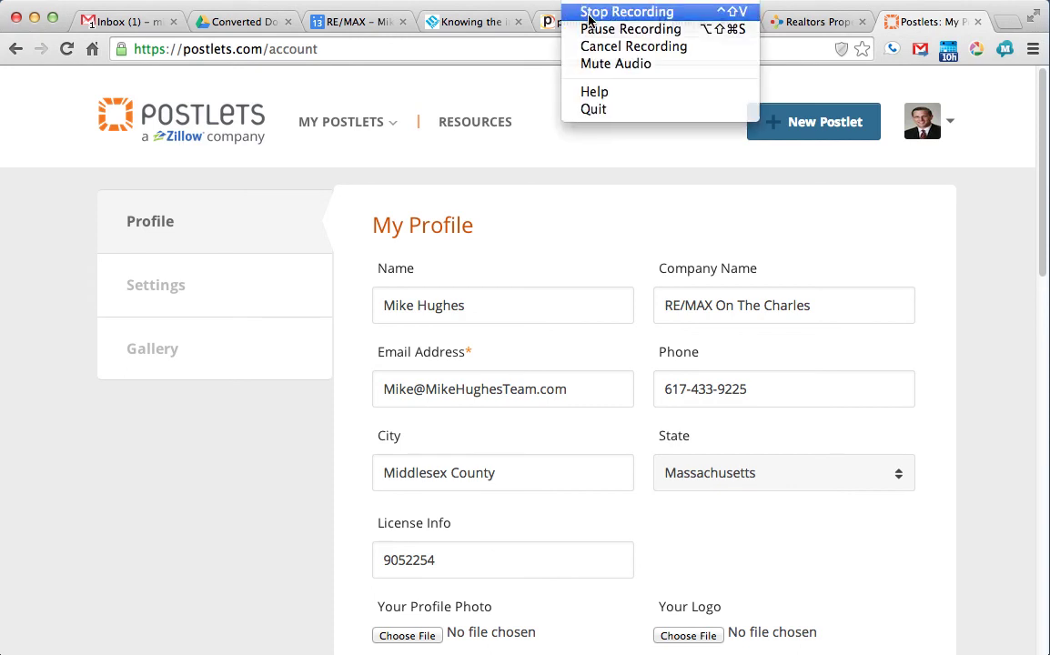